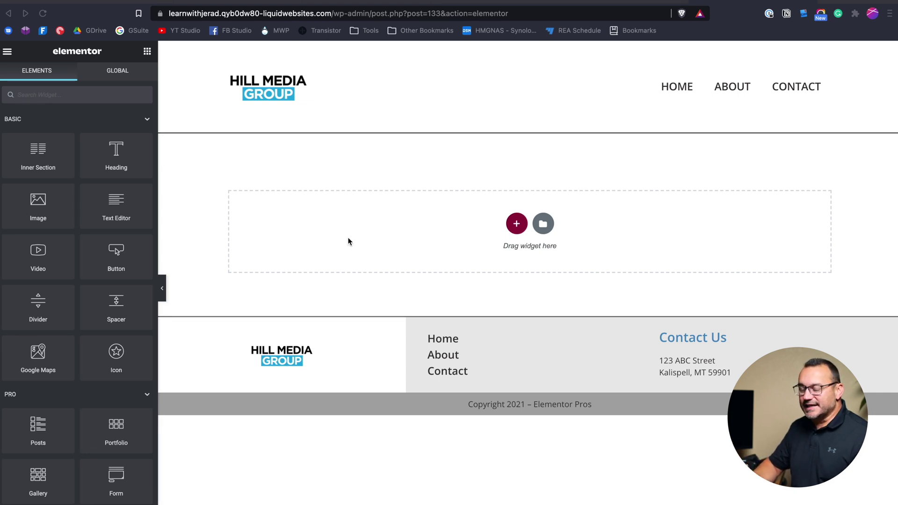
# Add a new single-column section to the empty page area.
pyautogui.click(515, 225)
pyautogui.click(516, 226)
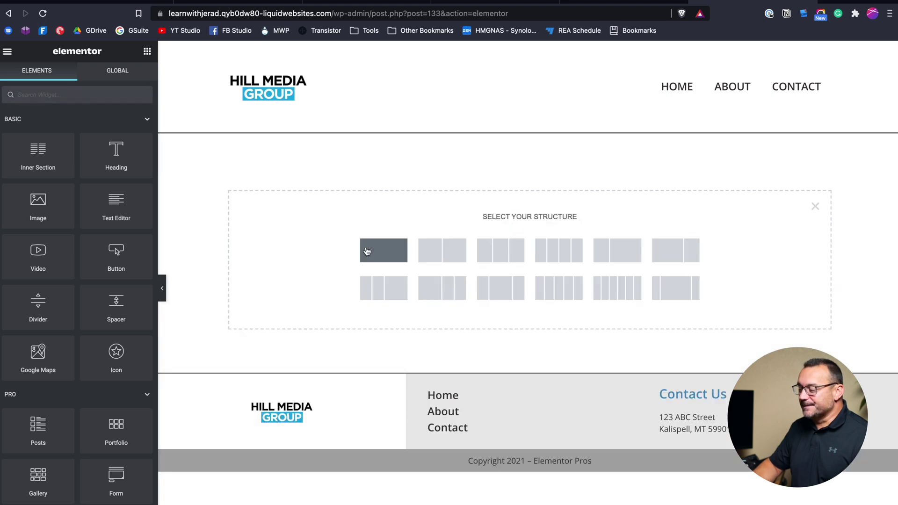
pyautogui.click(384, 252)
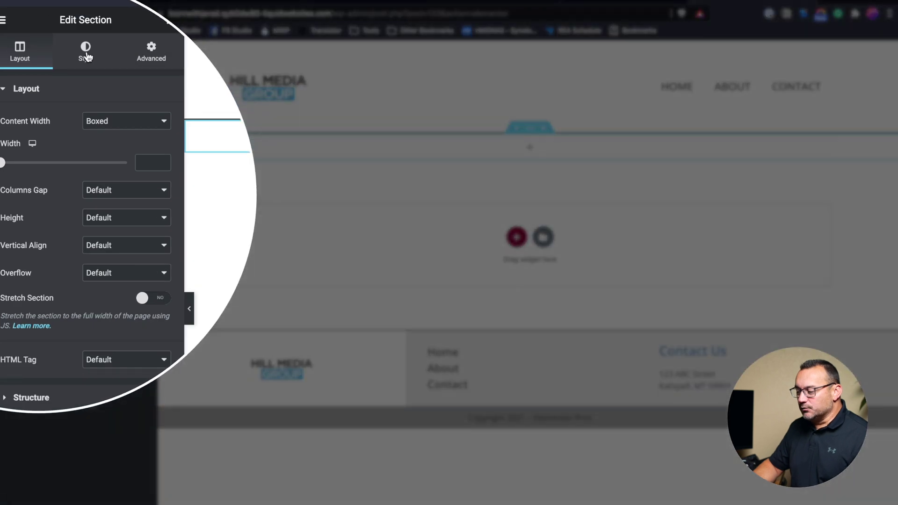
# Set the new section's background type to video and review the video background options.
pyautogui.click(83, 82)
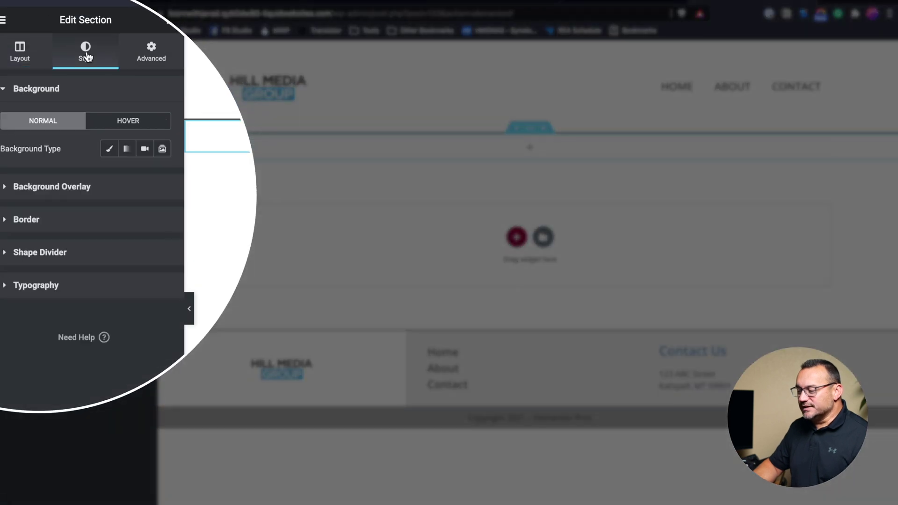
pyautogui.click(145, 150)
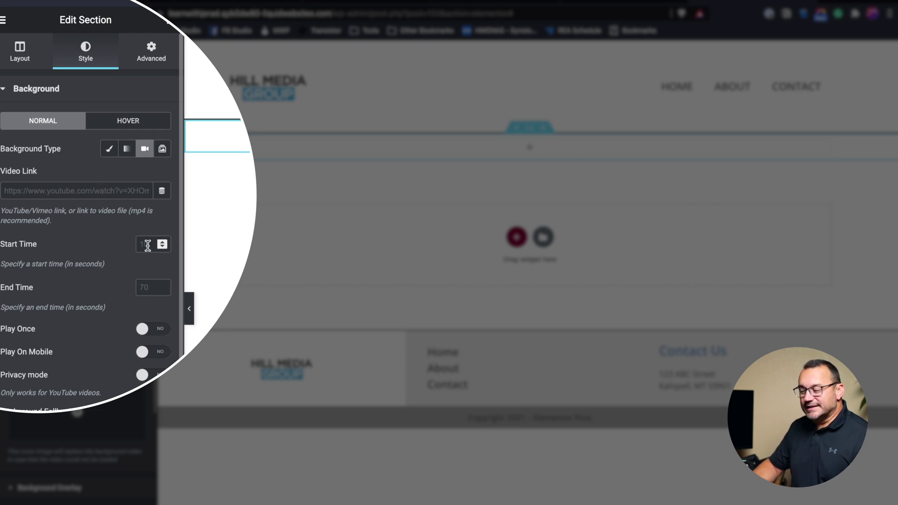
pyautogui.scroll(-2, 89, 319)
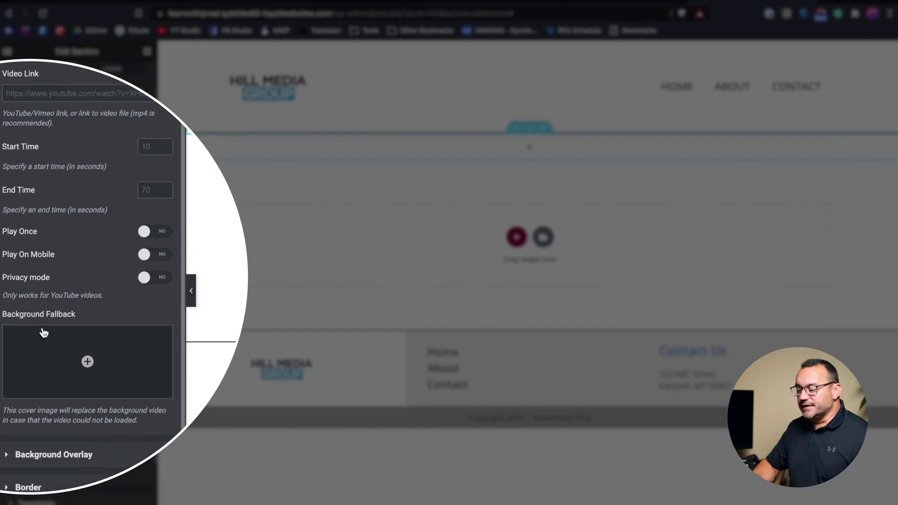
pyautogui.scroll(-1, 82, 355)
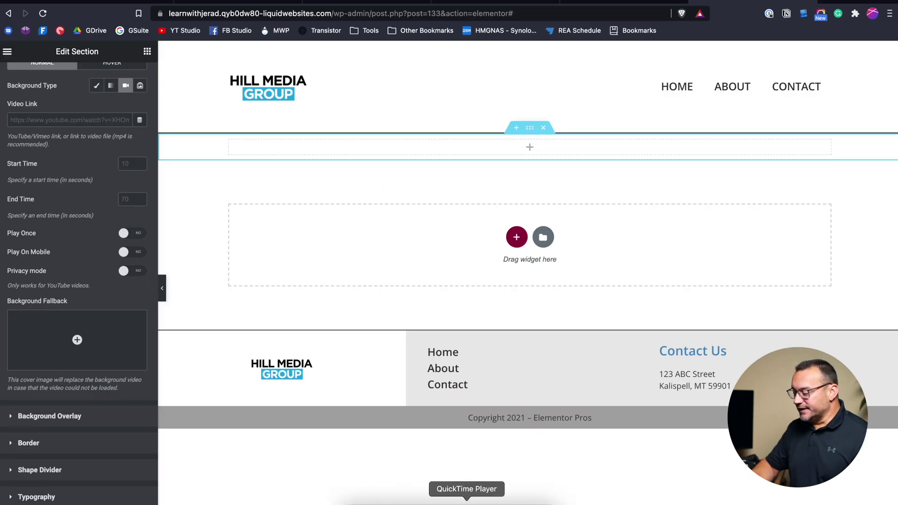
# Switch to Finder and preview the JAKES.mp4 video, closing the preview when done.
pyautogui.click(353, 501)
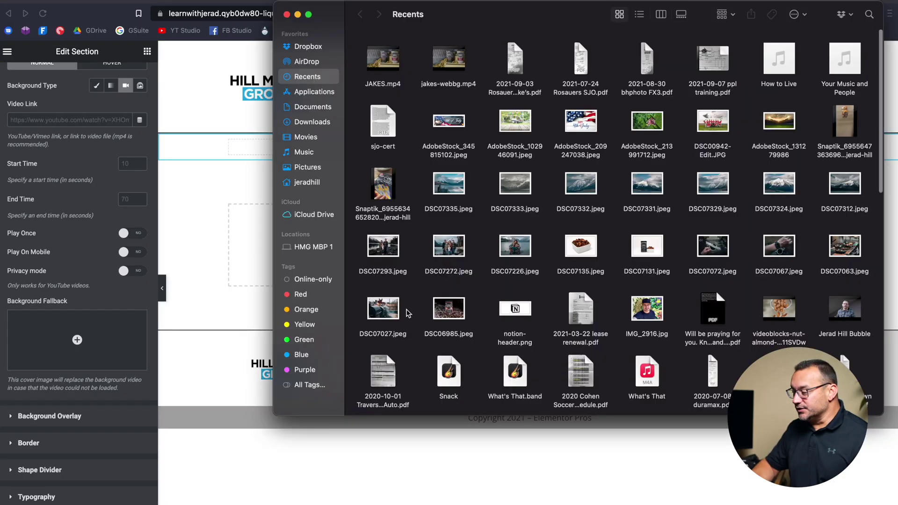
pyautogui.click(313, 122)
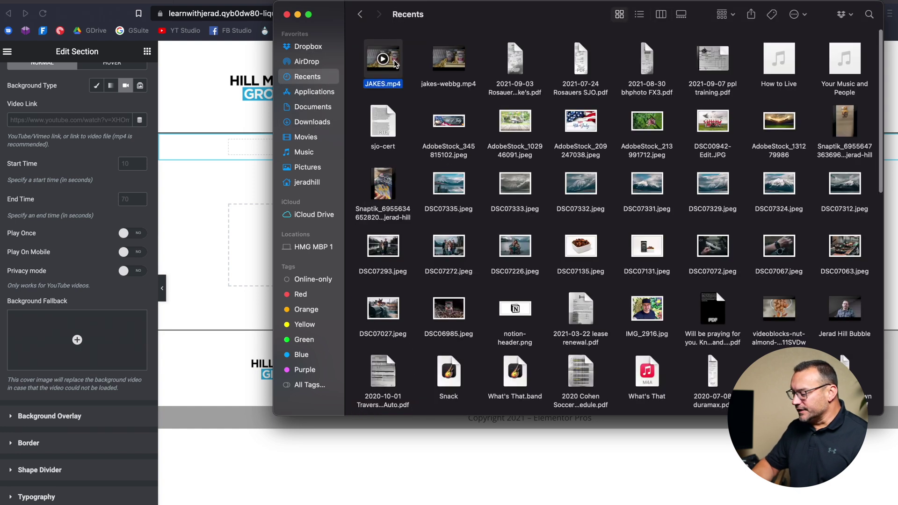
pyautogui.press('space')
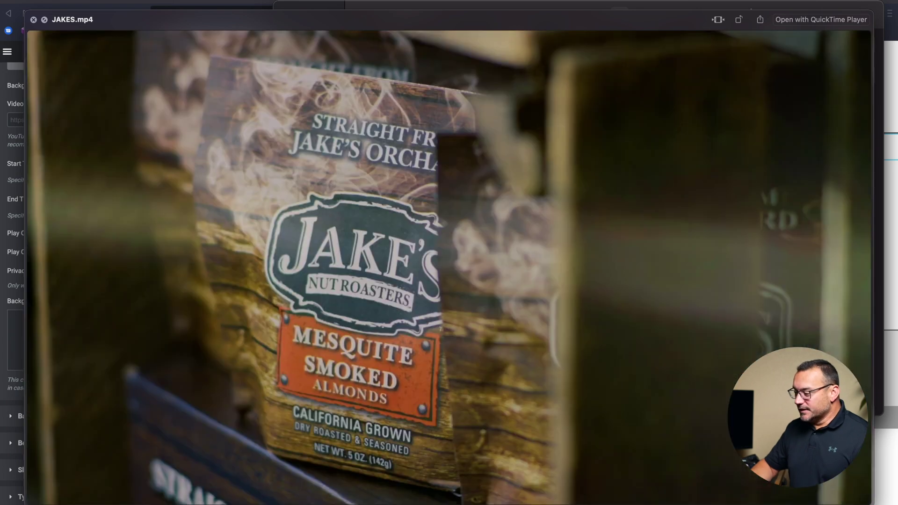
pyautogui.press('space')
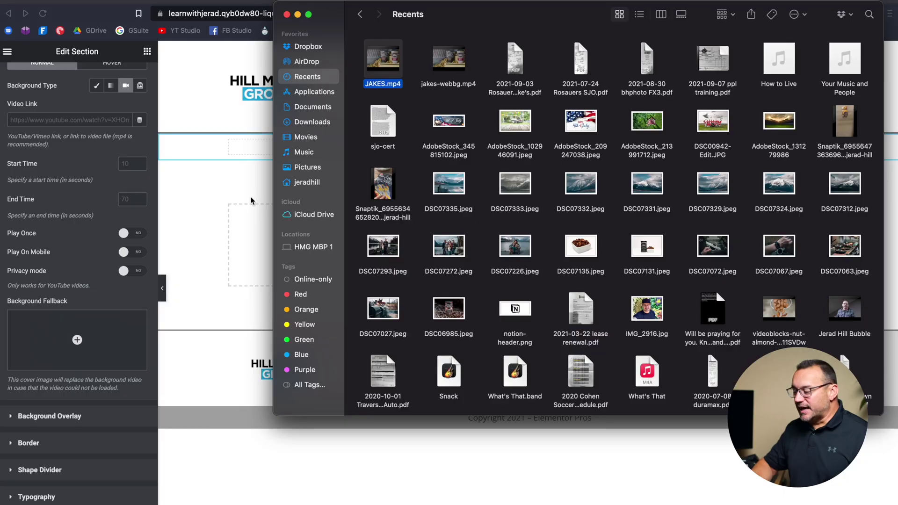
# Switch to the browser, search the web for handbrake in a new tab and open the HandBrake website.
pyautogui.click(210, 461)
pyautogui.press('super+t')
pyautogui.write('ha')
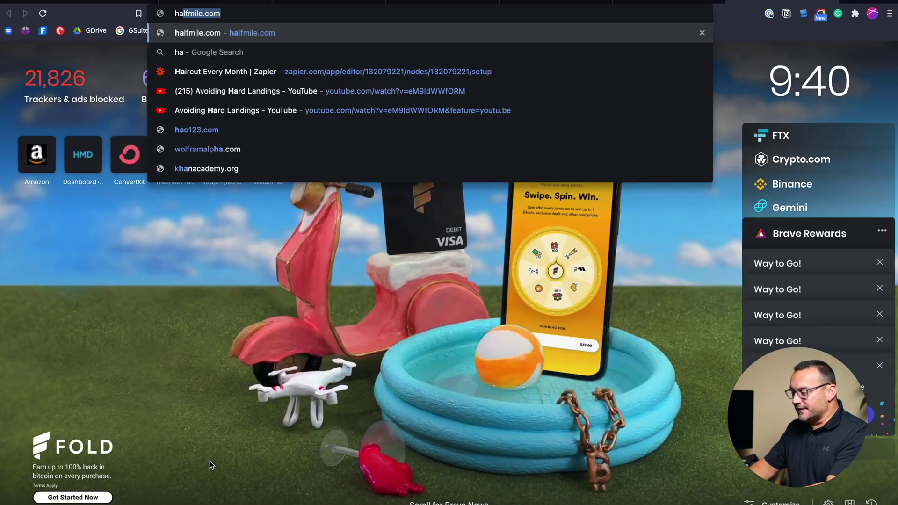
pyautogui.write('ndbrake')
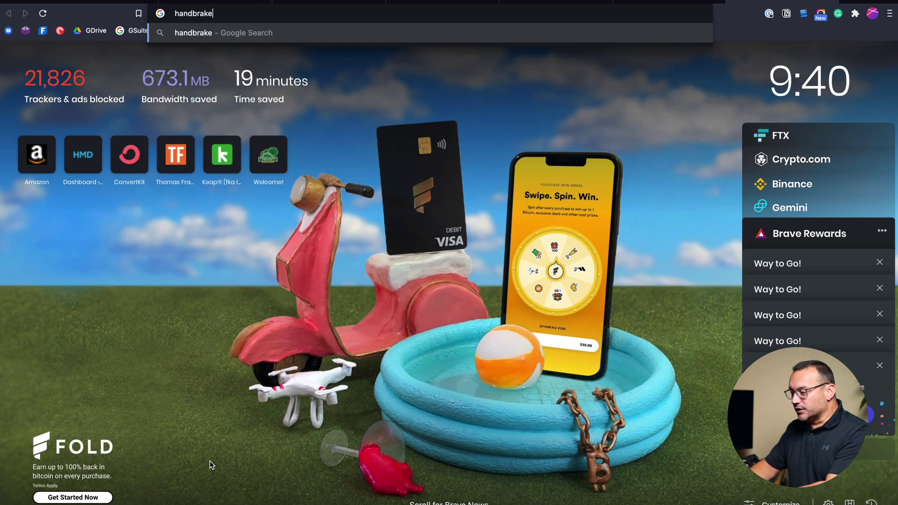
pyautogui.press('Return')
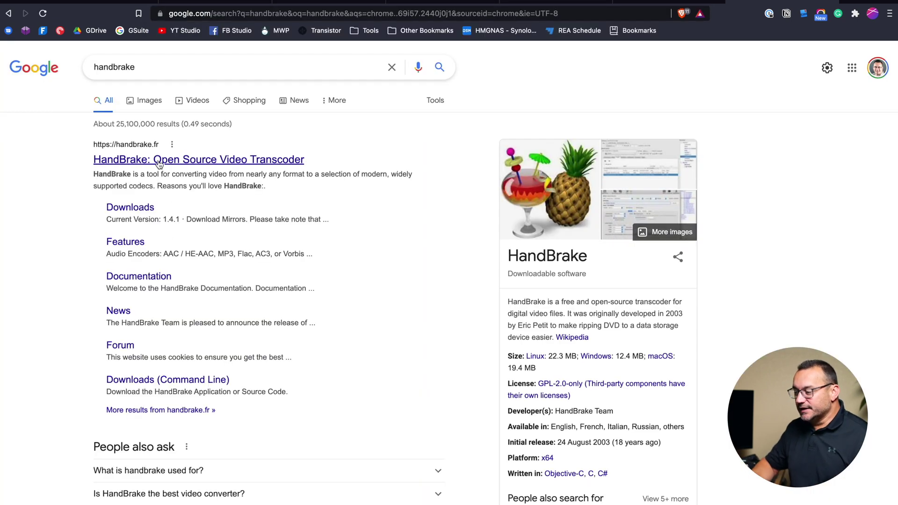
pyautogui.click(159, 161)
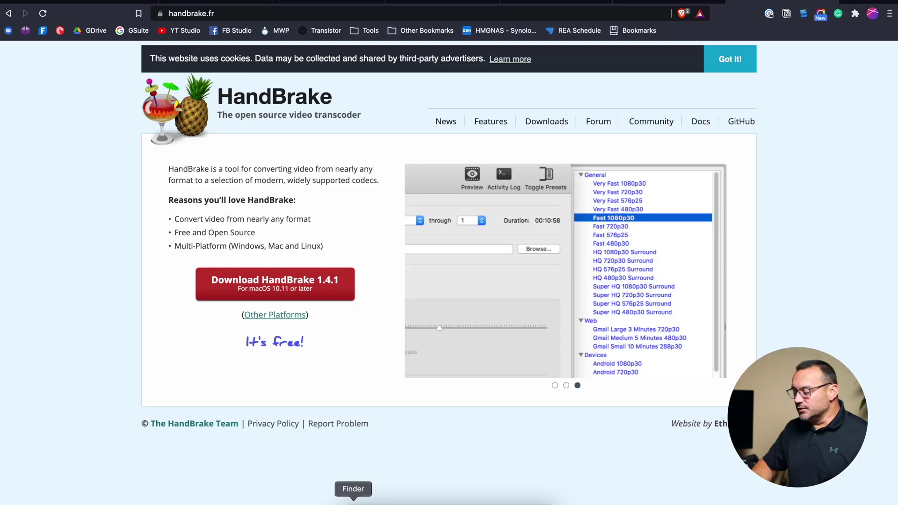
# Switch to Finder, show the recent files in column view and compare the file details of JAKES.mp4 and jakes-webbg.mp4.
pyautogui.click(357, 500)
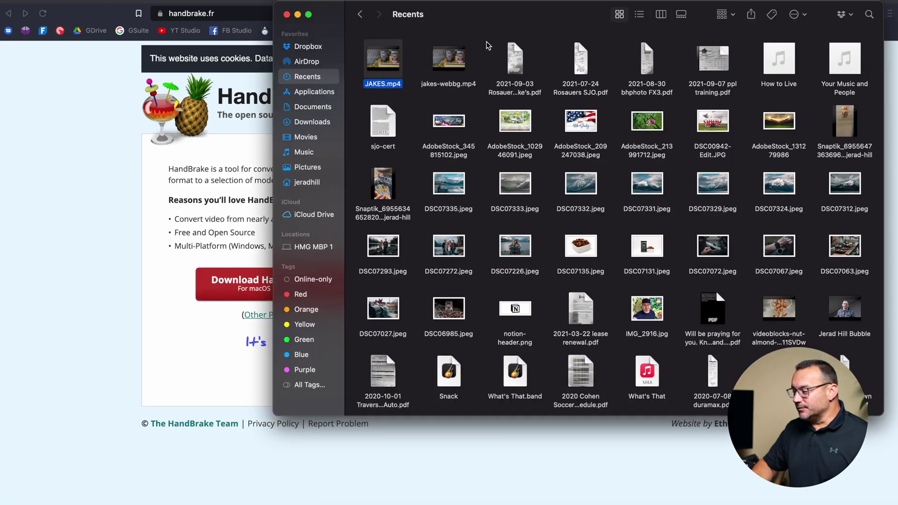
pyautogui.click(662, 15)
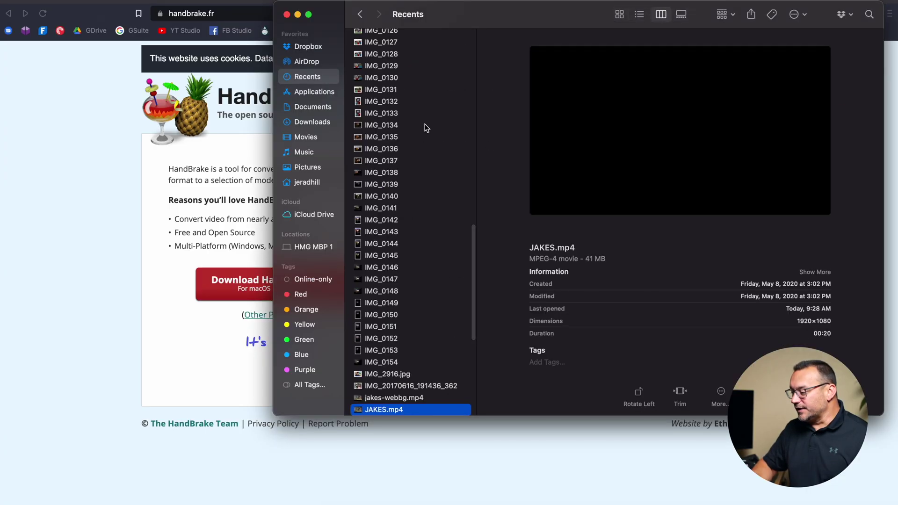
pyautogui.scroll(-5, 423, 202)
pyautogui.scroll(-2, 423, 202)
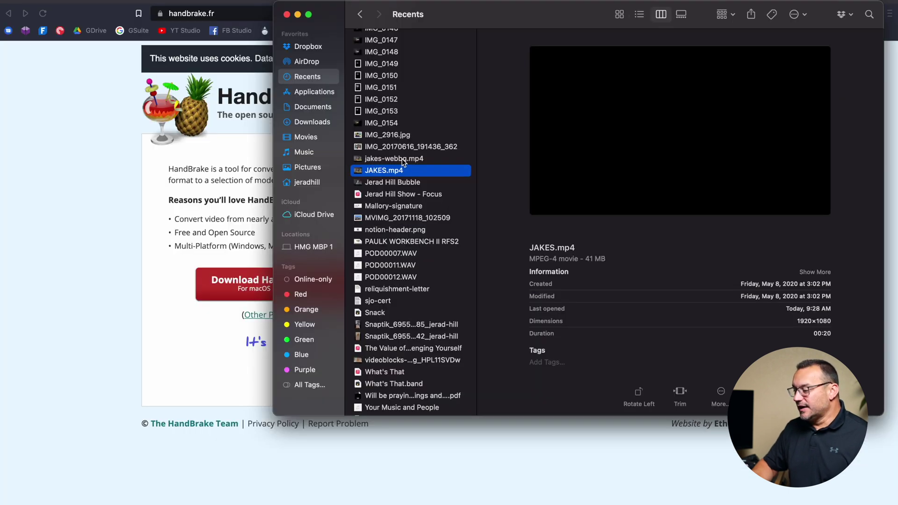
pyautogui.click(403, 159)
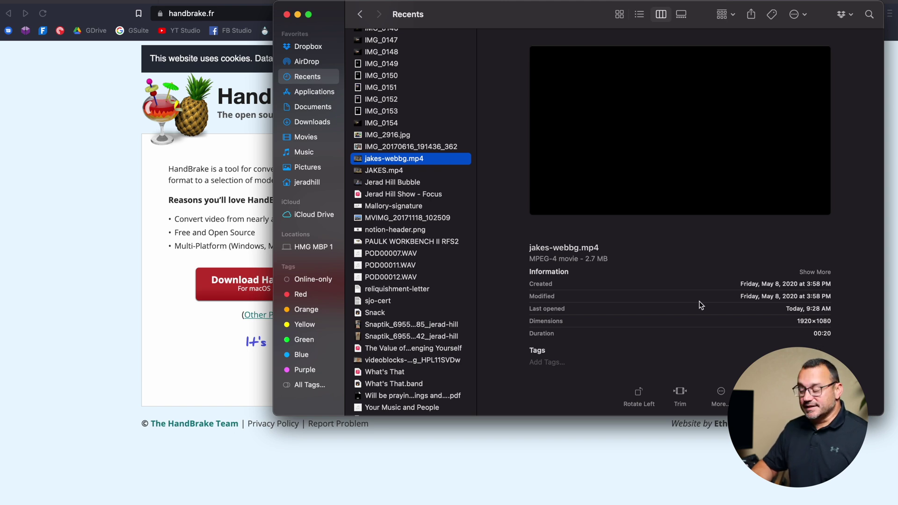
# Preview the jakes-webbg.mp4 video and skip ahead towards its end to check the picture quality.
pyautogui.press('space')
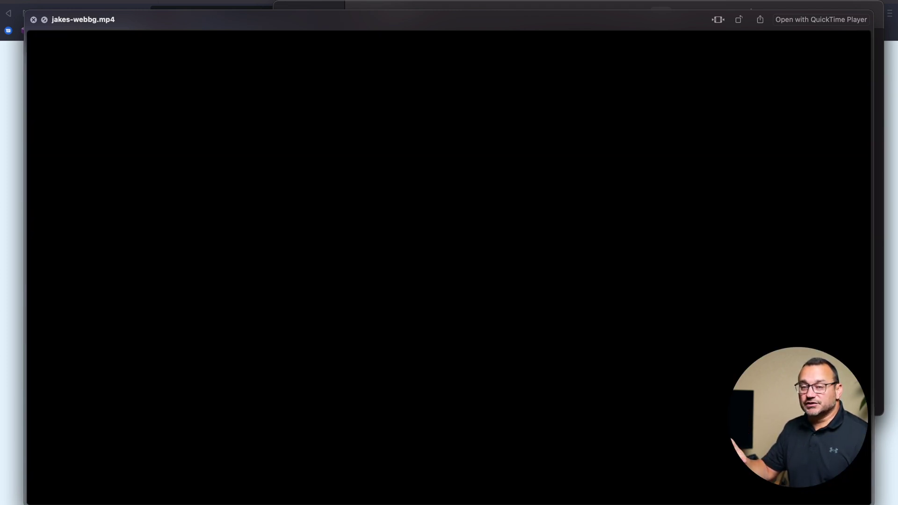
pyautogui.press('space')
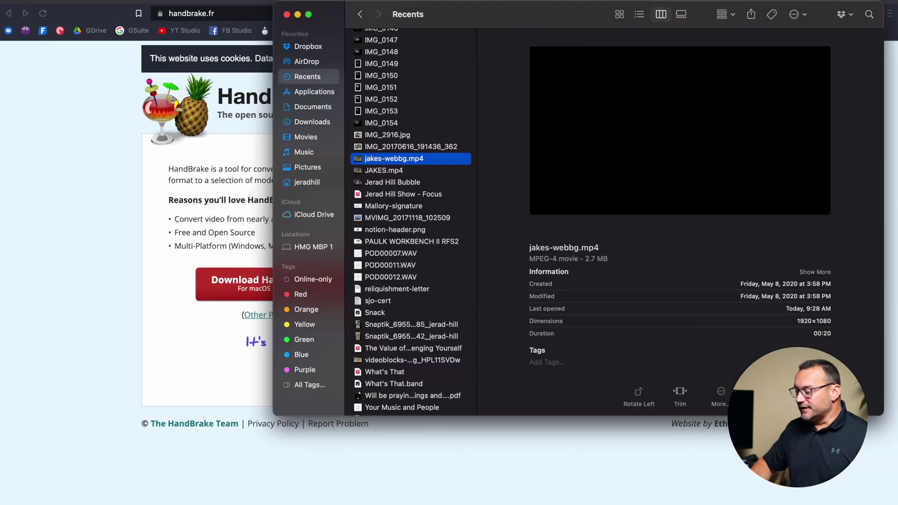
pyautogui.press('space')
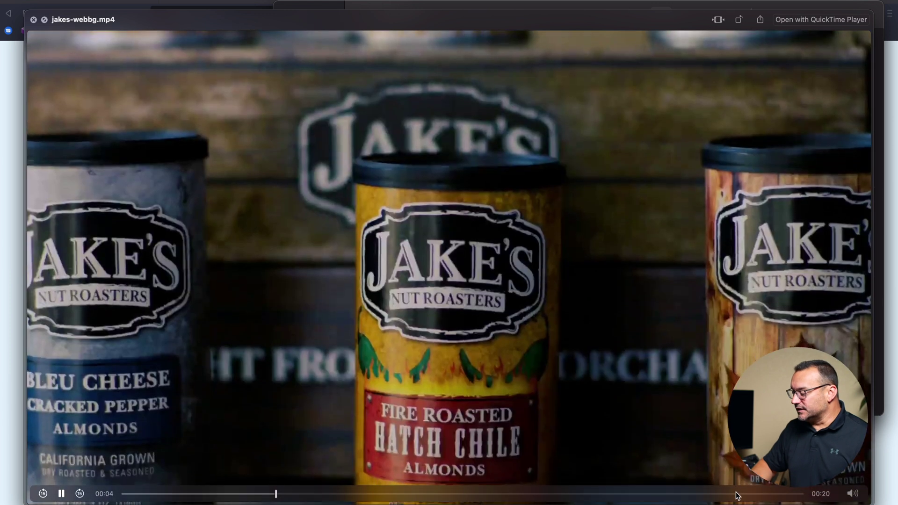
pyautogui.click(736, 493)
pyautogui.moveTo(736, 493); pyautogui.dragTo(749, 493)
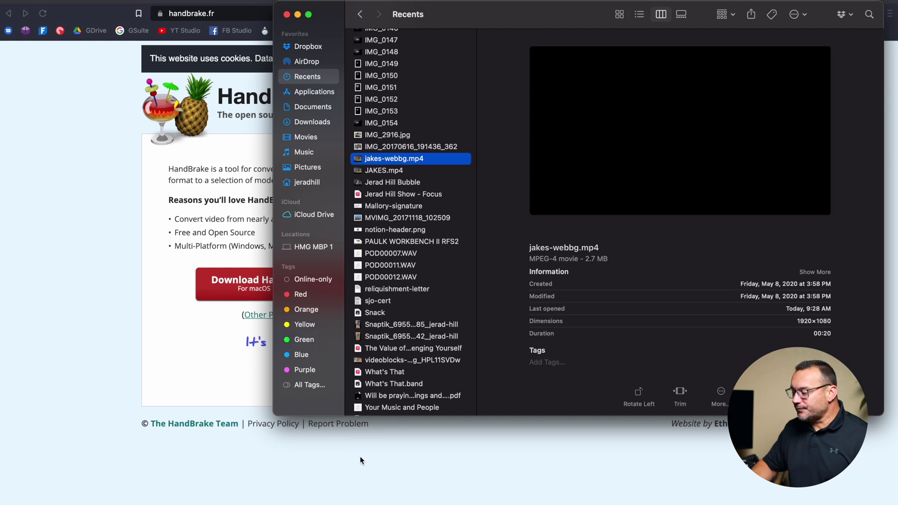
# Switch to the browser, open jakesnutroasters.com in a new tab and examine the background video on the homepage.
pyautogui.click(105, 398)
pyautogui.press('super+t')
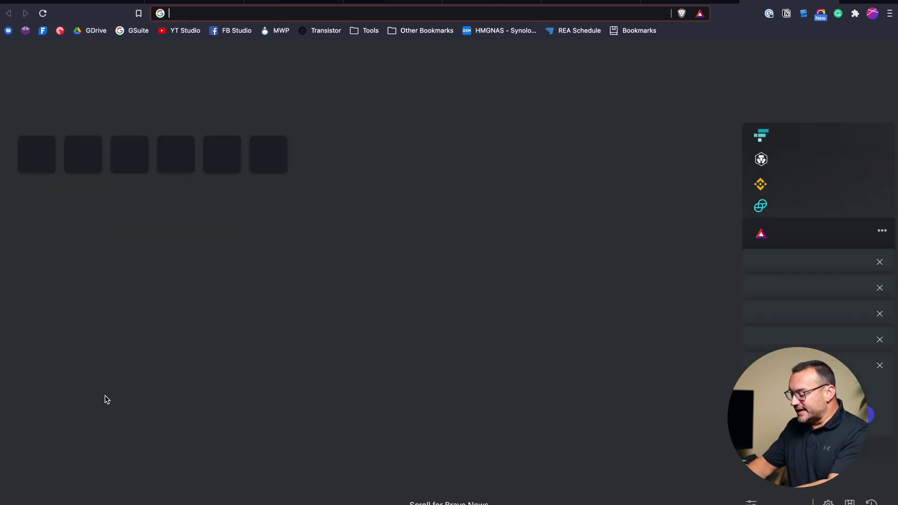
pyautogui.write('jakesnutroasters.com')
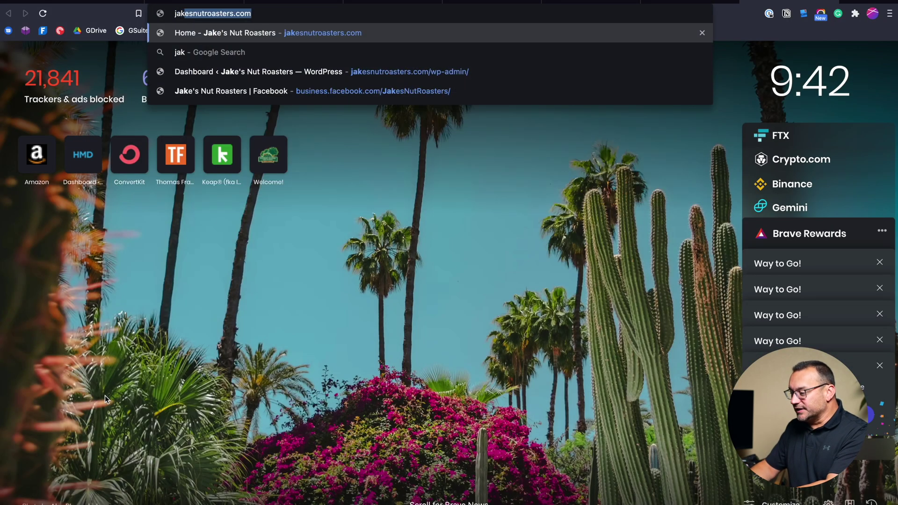
pyautogui.press('Return')
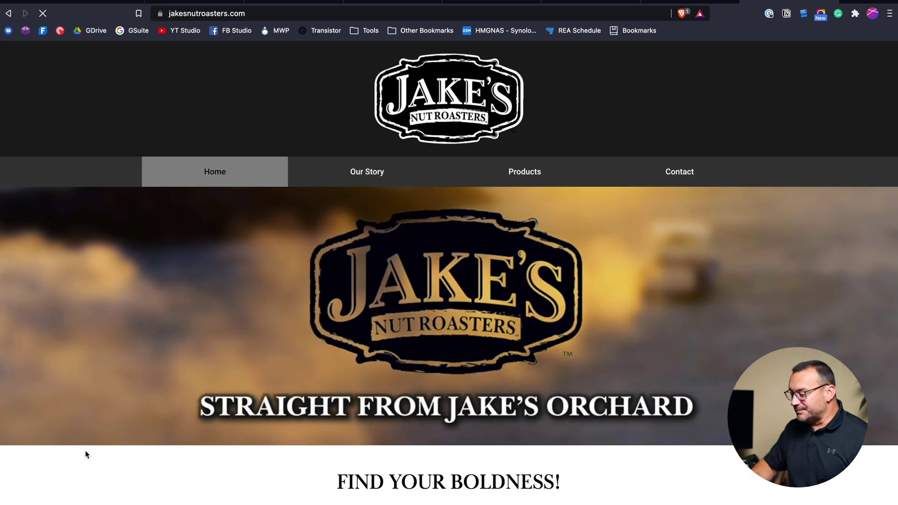
pyautogui.scroll(-2, 88, 464)
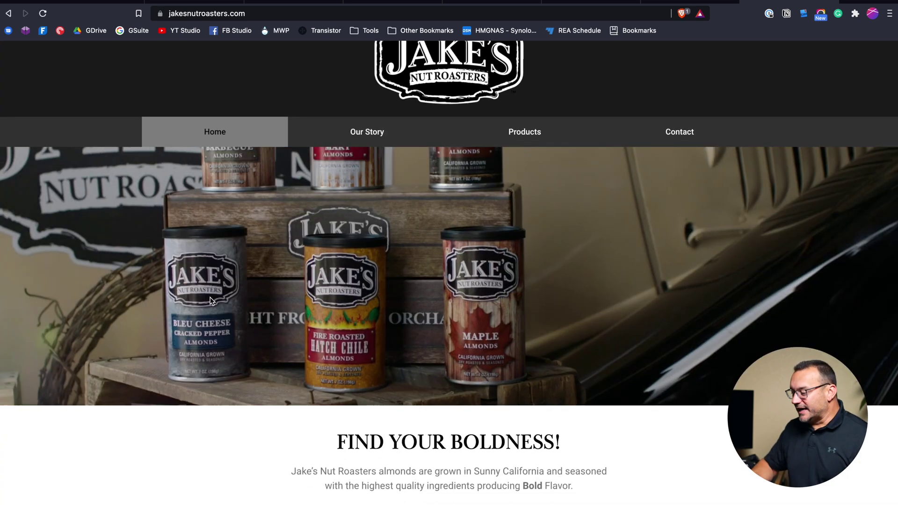
pyautogui.scroll(-1, 156, 446)
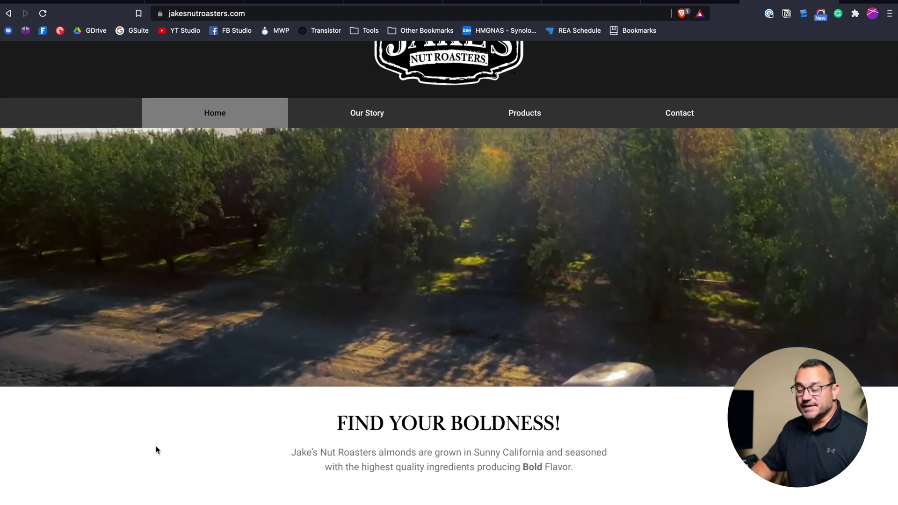
pyautogui.scroll(-3, 156, 447)
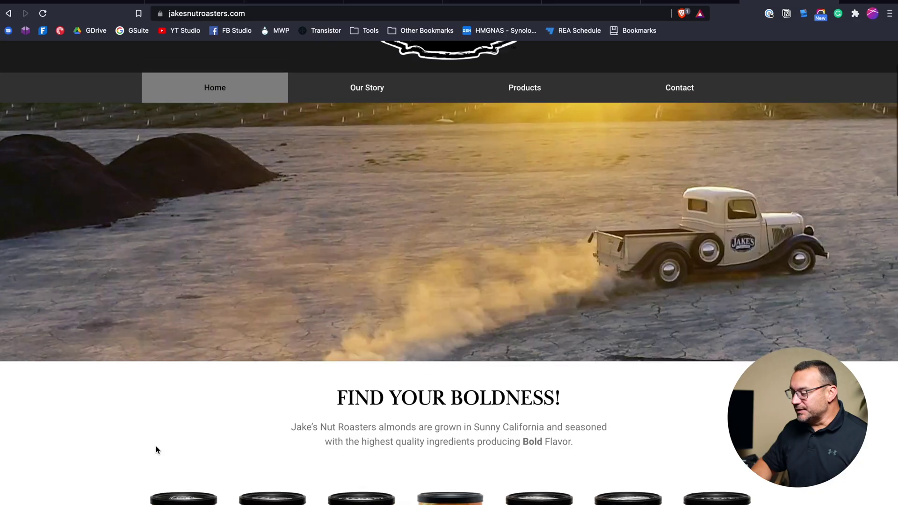
pyautogui.scroll(1, 156, 450)
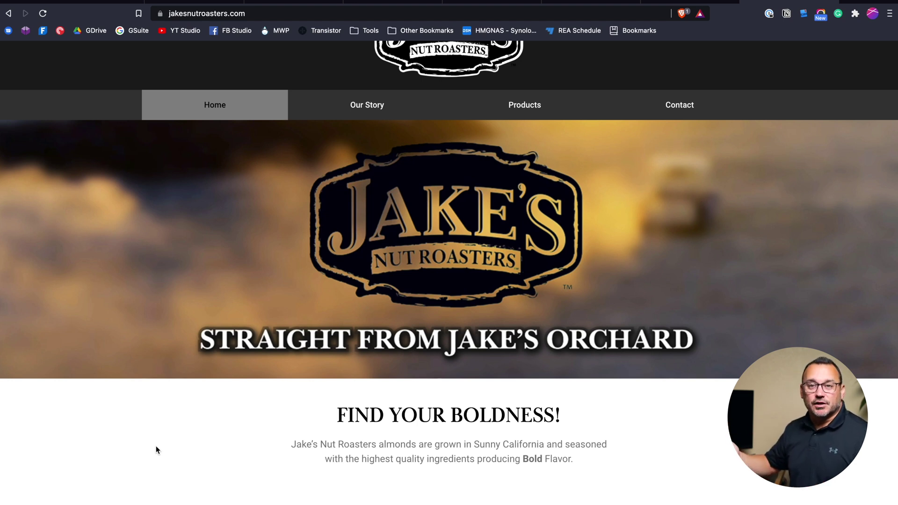
pyautogui.scroll(3, 144, 443)
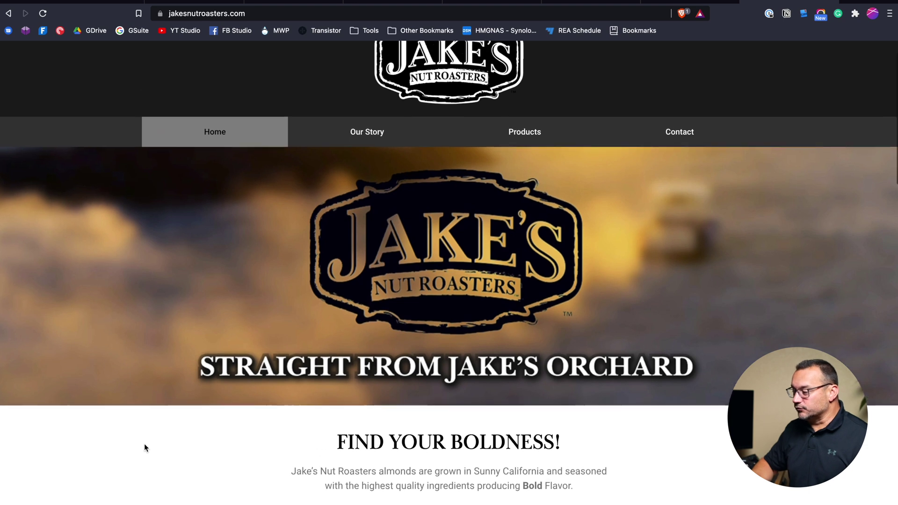
pyautogui.scroll(-2, 144, 443)
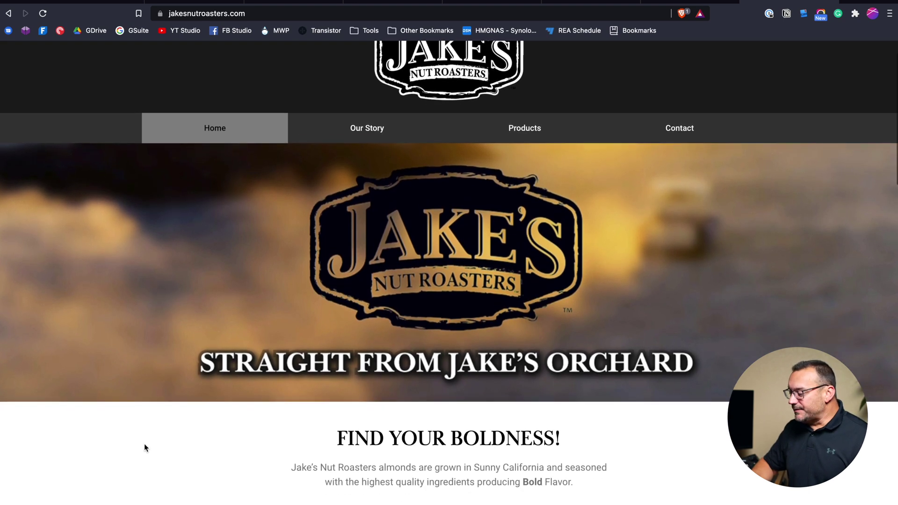
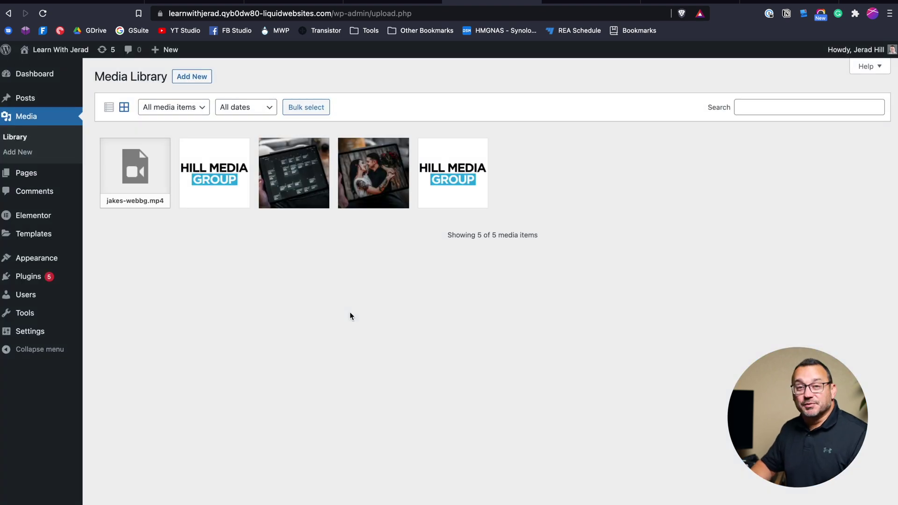
# Copy the file URL of jakes-webbg.mp4 from the Media Library and paste it as the section's background video link.
pyautogui.click(130, 171)
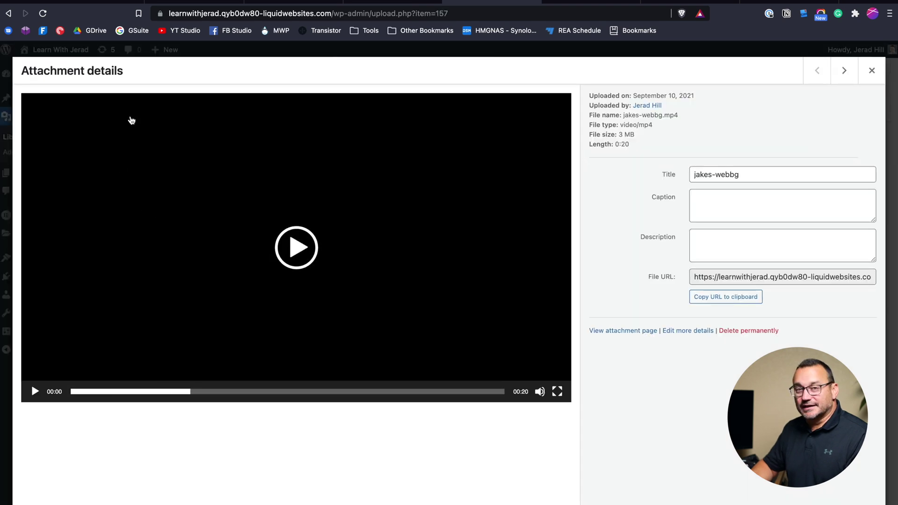
pyautogui.click(771, 277)
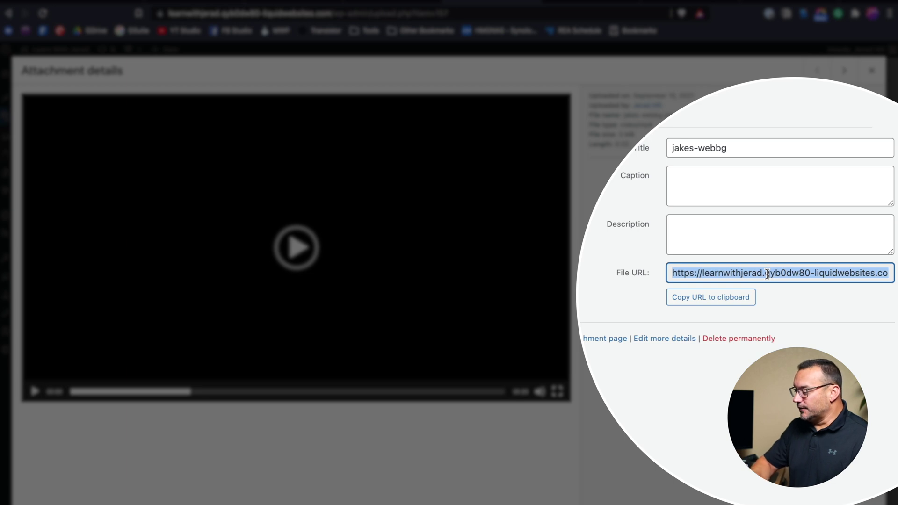
pyautogui.rightClick(767, 274)
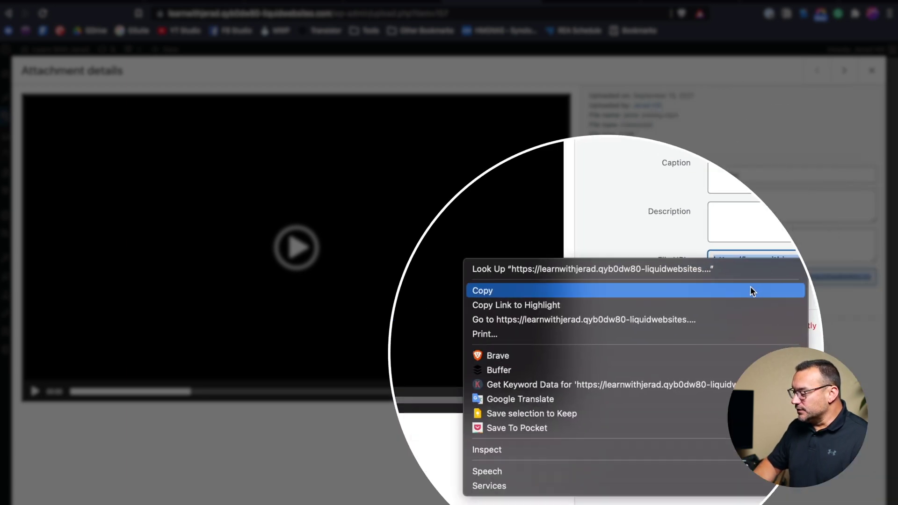
pyautogui.click(748, 289)
pyautogui.click(599, 2)
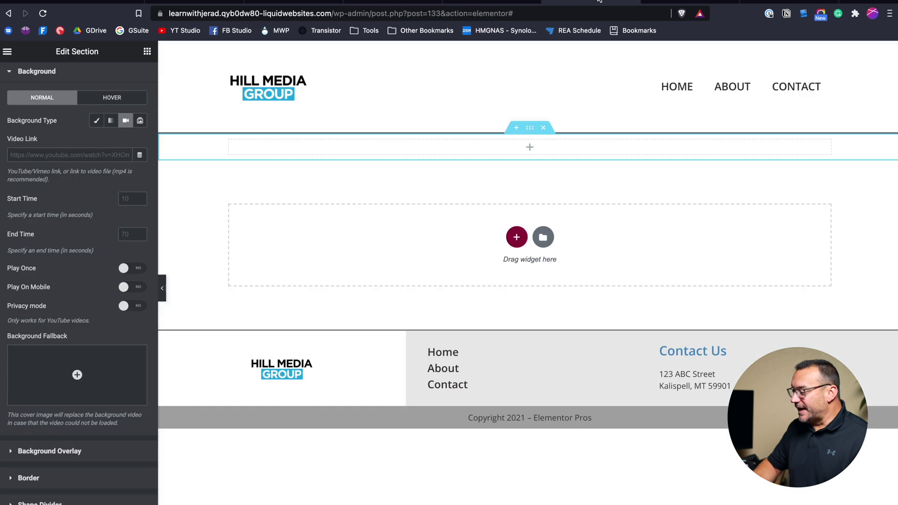
pyautogui.click(66, 156)
pyautogui.press('super+v')
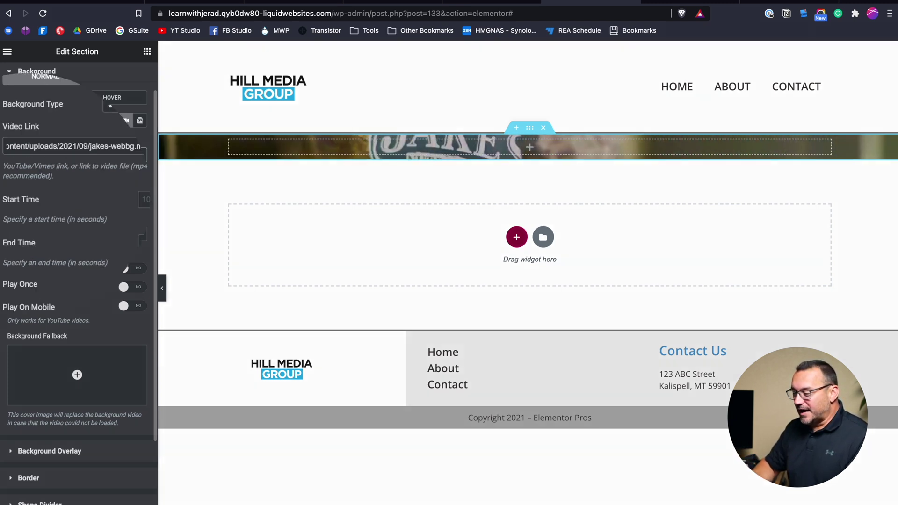
# Set the section's height to Min Height with a minimum of 480 px.
pyautogui.scroll(1, 51, 135)
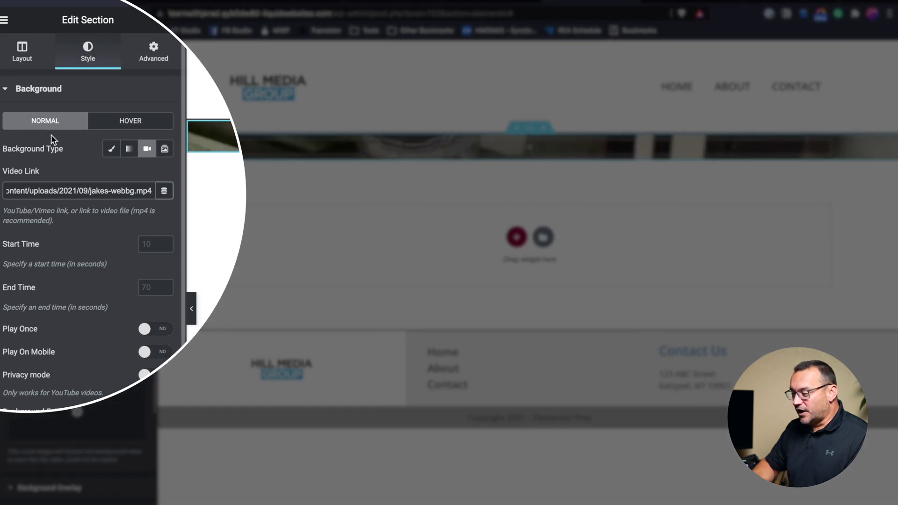
pyautogui.click(17, 53)
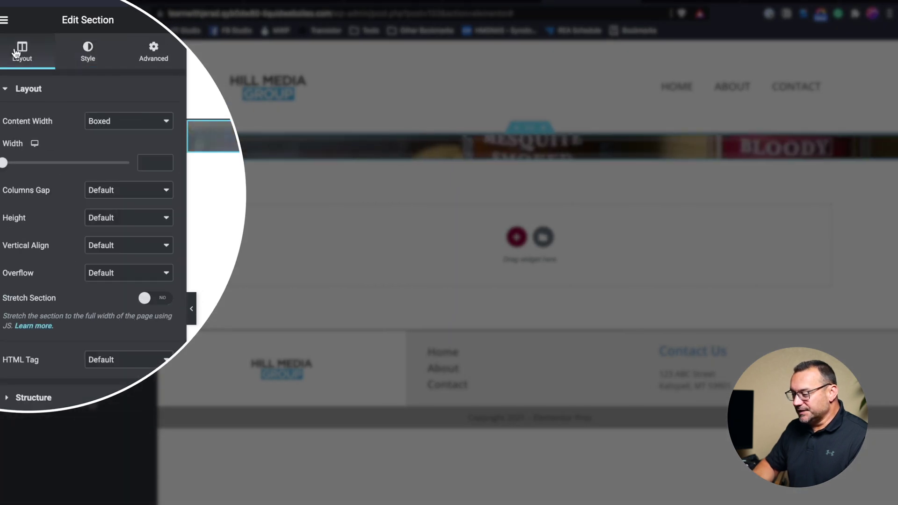
pyautogui.click(108, 218)
pyautogui.click(111, 248)
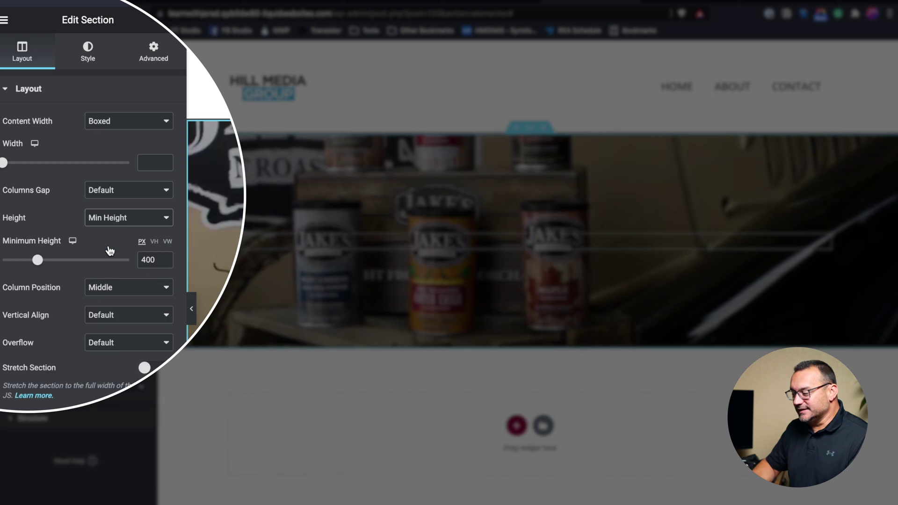
pyautogui.moveTo(37, 262); pyautogui.dragTo(43, 263)
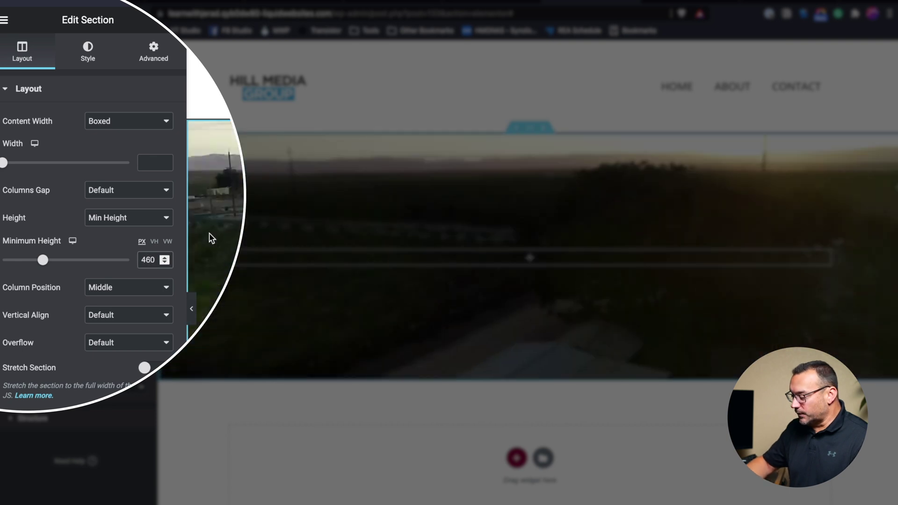
pyautogui.click(149, 260)
pyautogui.press('BackSpace')
pyautogui.write('8')
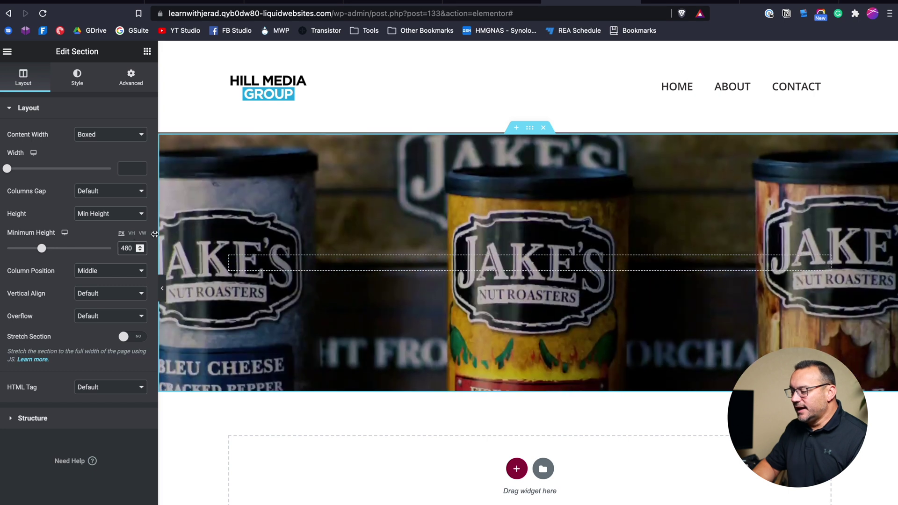
# Show the section's Background Fallback setting, switch to Finder and preview JAKES.mp4 from the recent files.
pyautogui.click(77, 78)
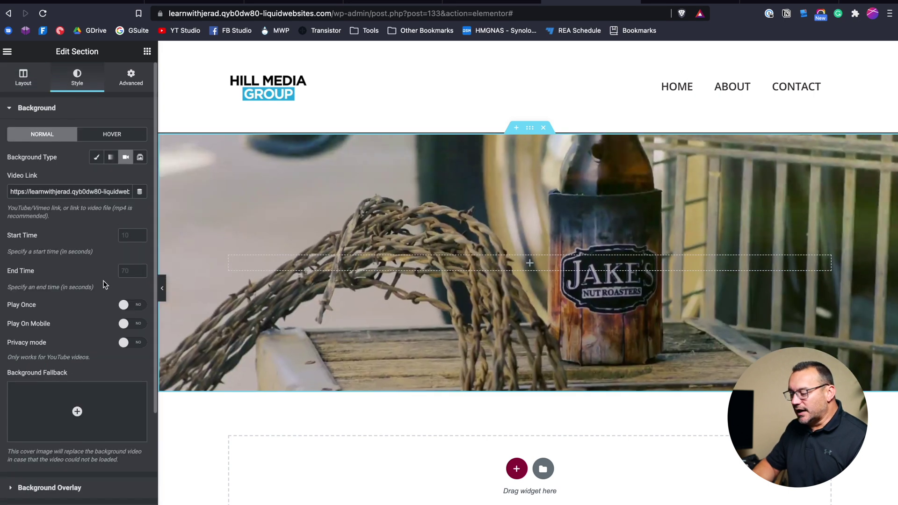
pyautogui.scroll(-2, 104, 284)
pyautogui.moveTo(70, 356)
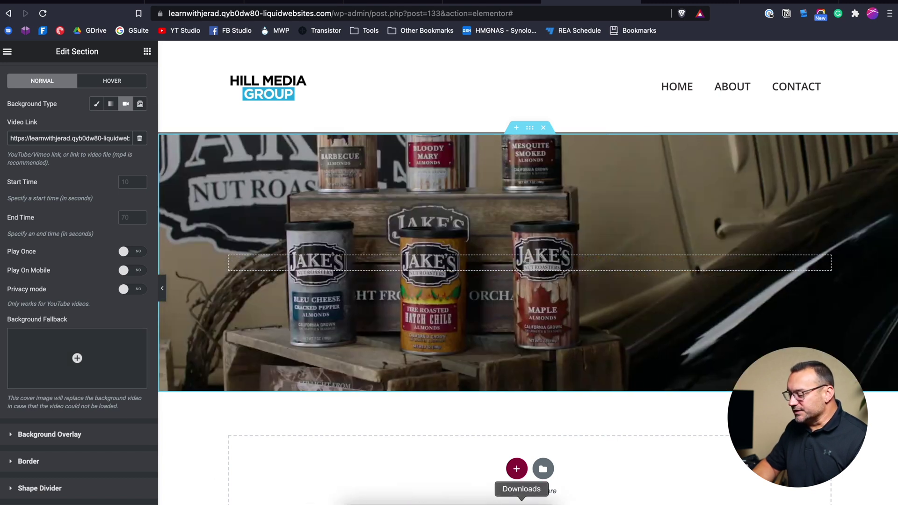
pyautogui.click(520, 503)
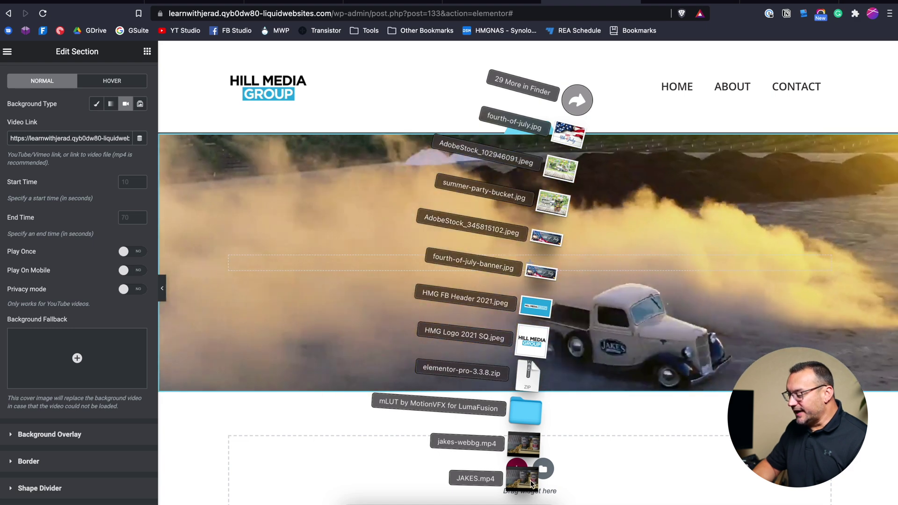
pyautogui.click(532, 484)
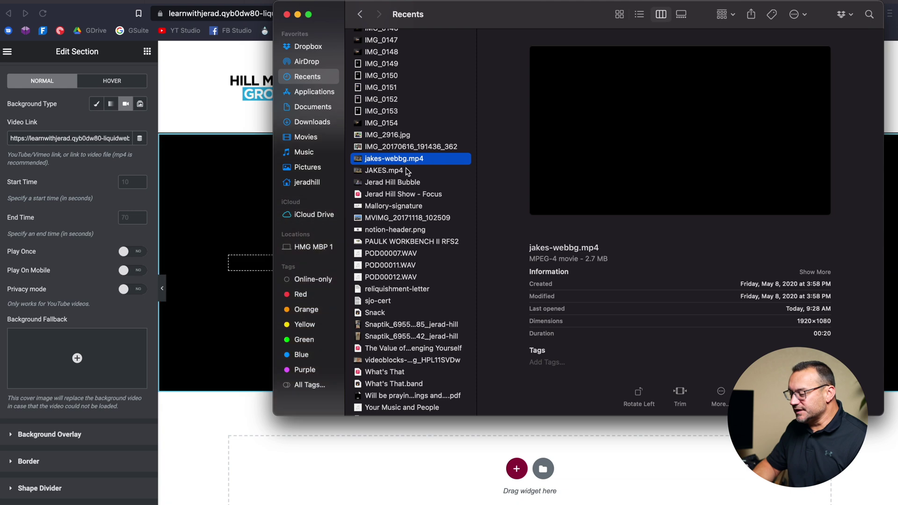
pyautogui.click(395, 171)
pyautogui.press('space')
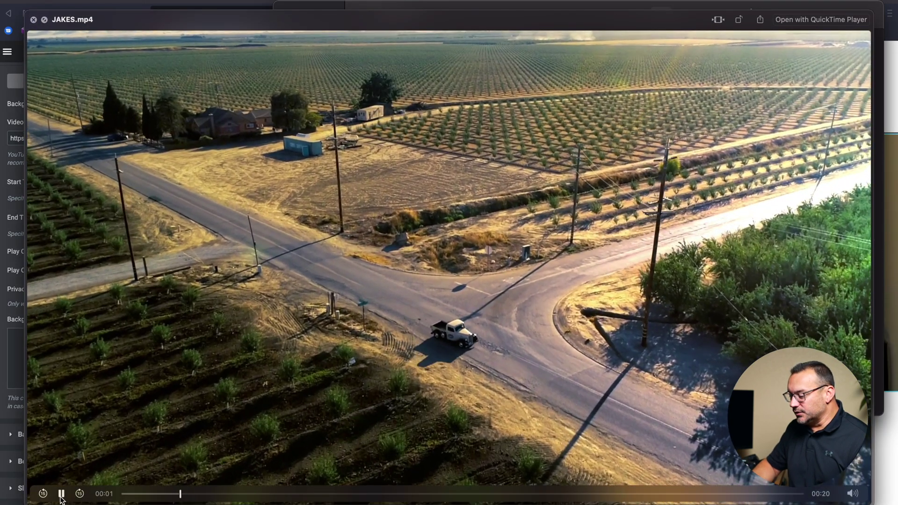
# Pause the JAKES.mp4 preview, rewind it to the product cans near the start and take a screenshot of that frame.
pyautogui.click(61, 498)
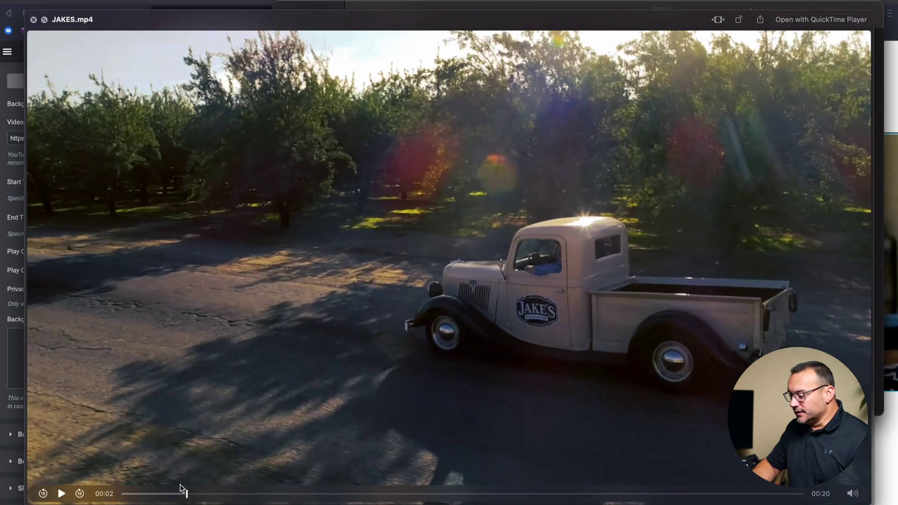
pyautogui.moveTo(186, 495); pyautogui.dragTo(137, 495)
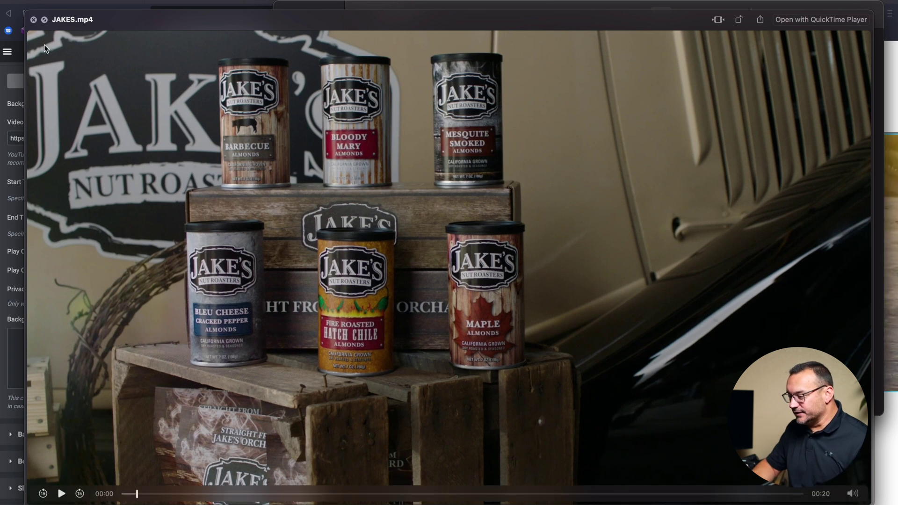
pyautogui.moveTo(32, 35); pyautogui.dragTo(865, 483)
pyautogui.press('space')
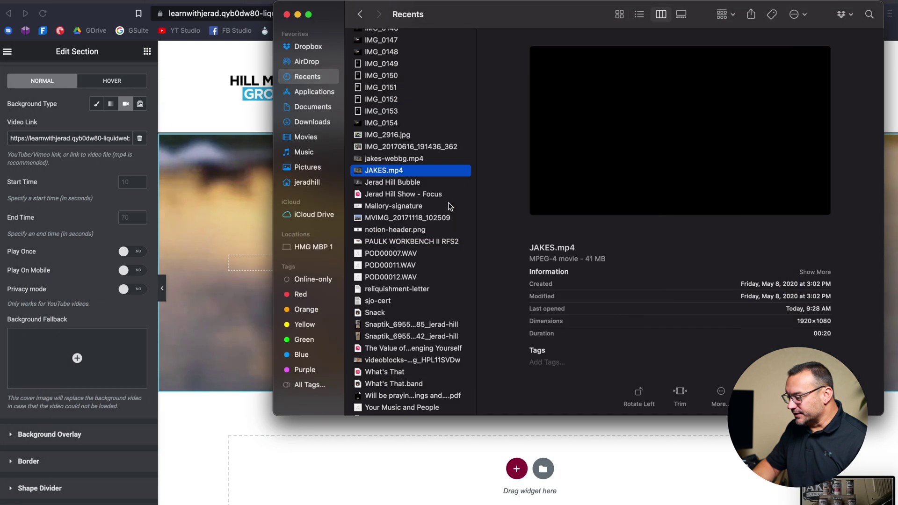
# Return to the browser, upload the captured frame as the section's background fallback image and turn on Play Once.
pyautogui.click(90, 352)
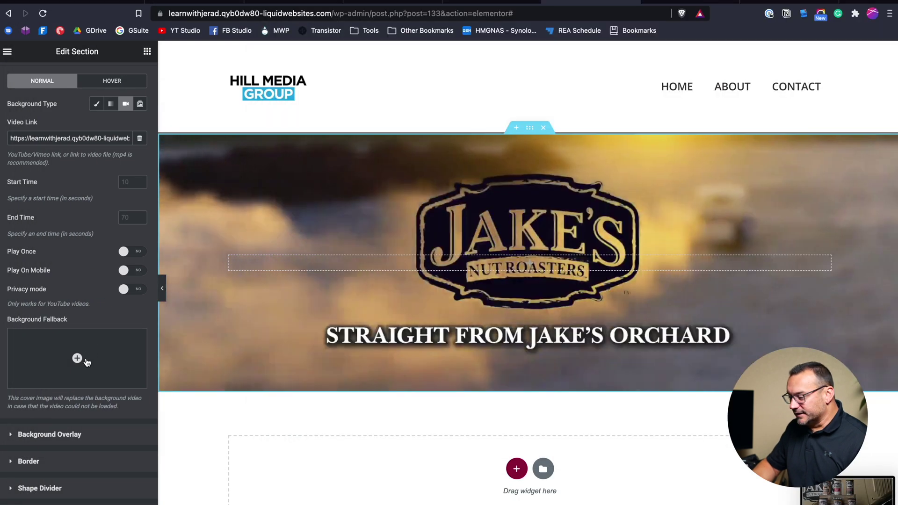
pyautogui.click(89, 353)
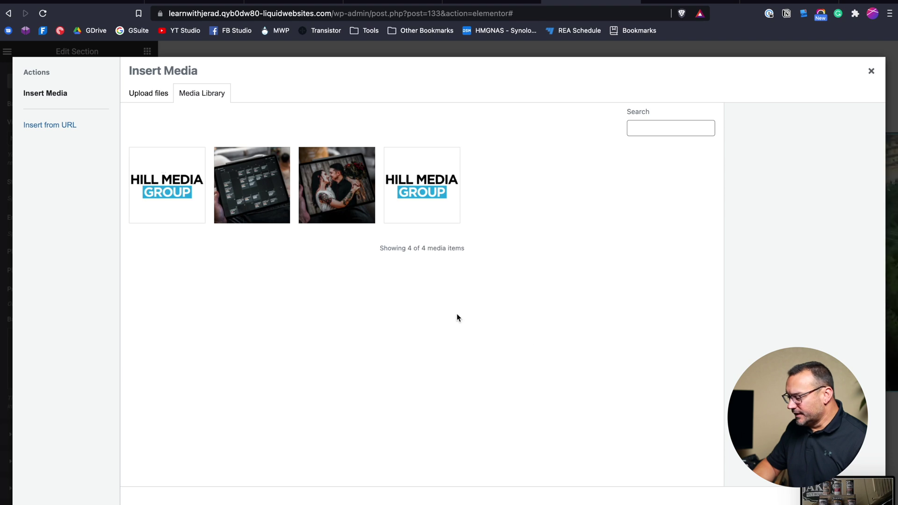
pyautogui.moveTo(836, 502); pyautogui.dragTo(544, 318)
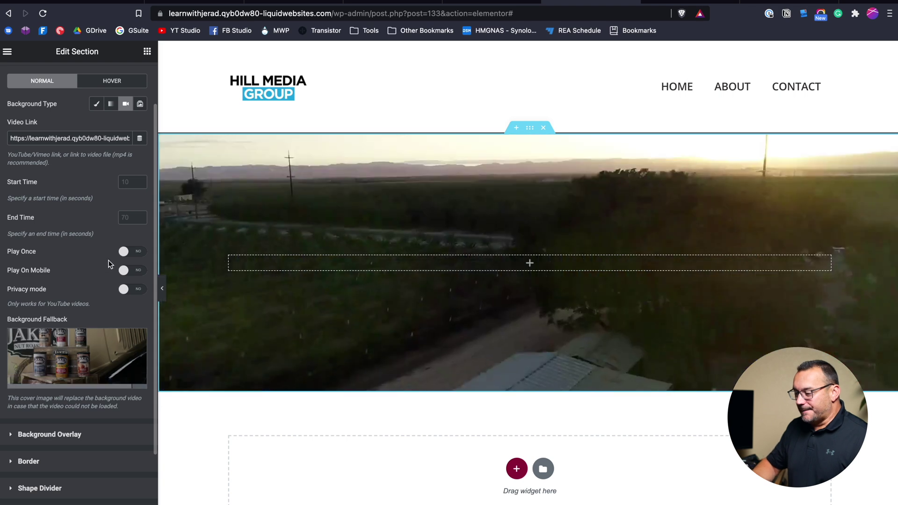
pyautogui.click(132, 251)
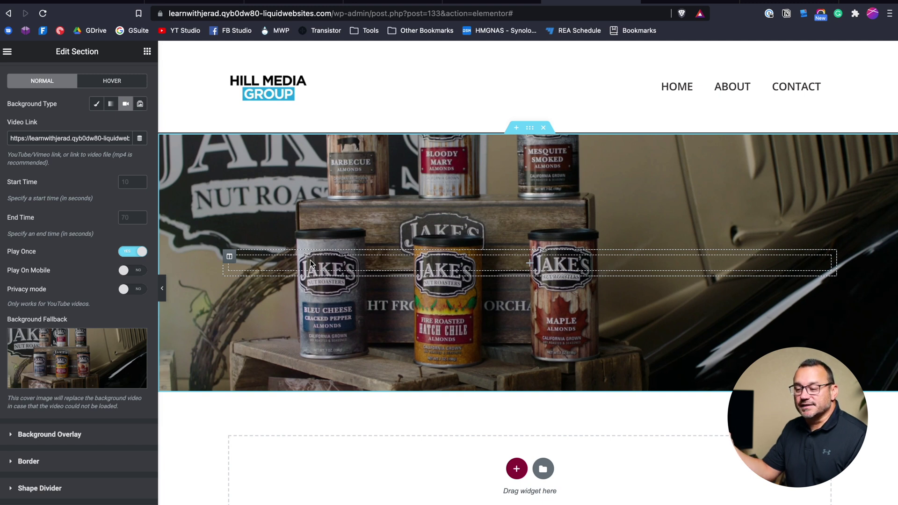
# Switch the page preview to mobile size and try Play On Mobile for the background video, leaving it off.
pyautogui.scroll(3, 42, 119)
pyautogui.click(24, 79)
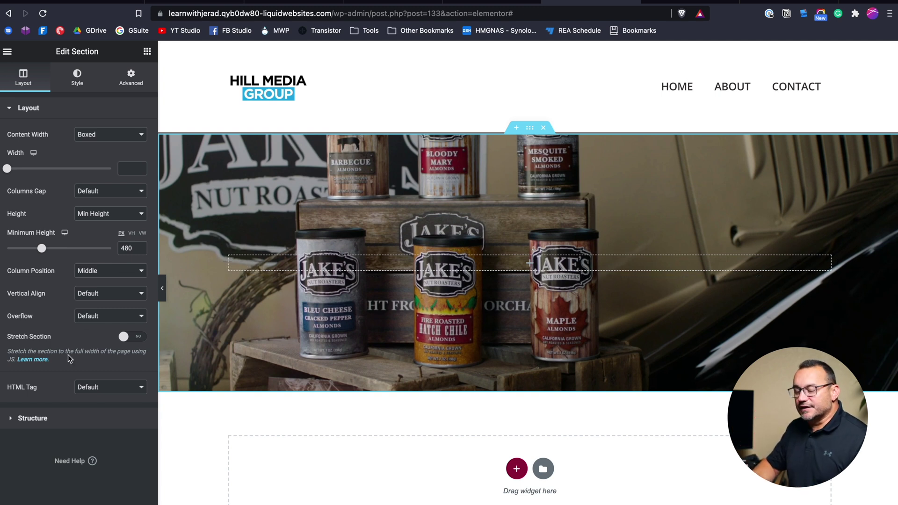
pyautogui.click(77, 77)
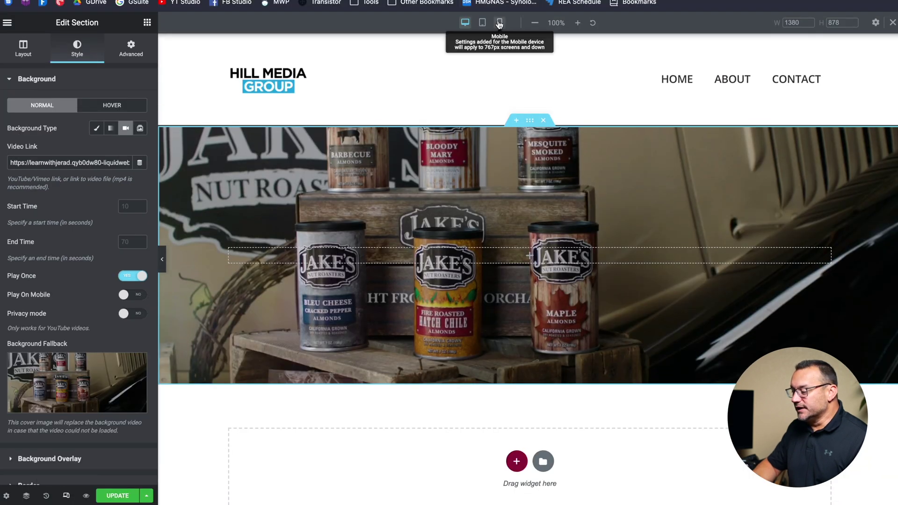
pyautogui.click(500, 22)
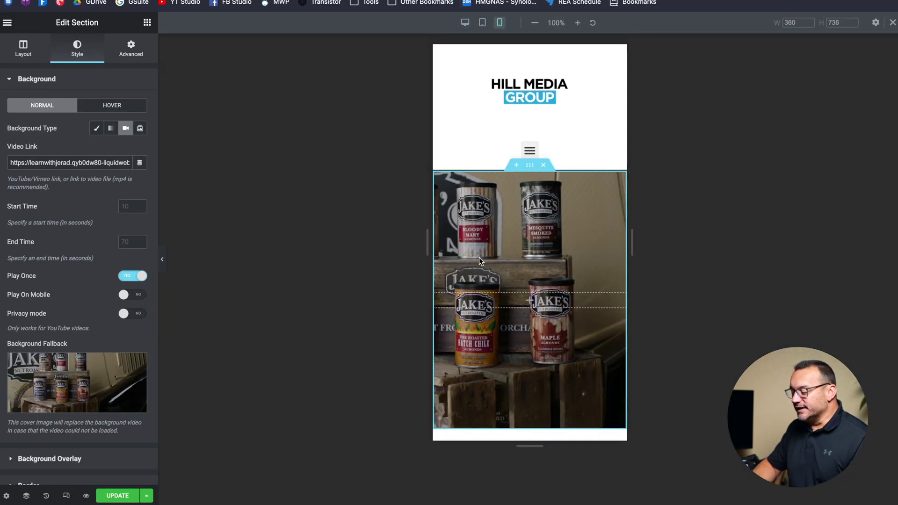
pyautogui.click(132, 299)
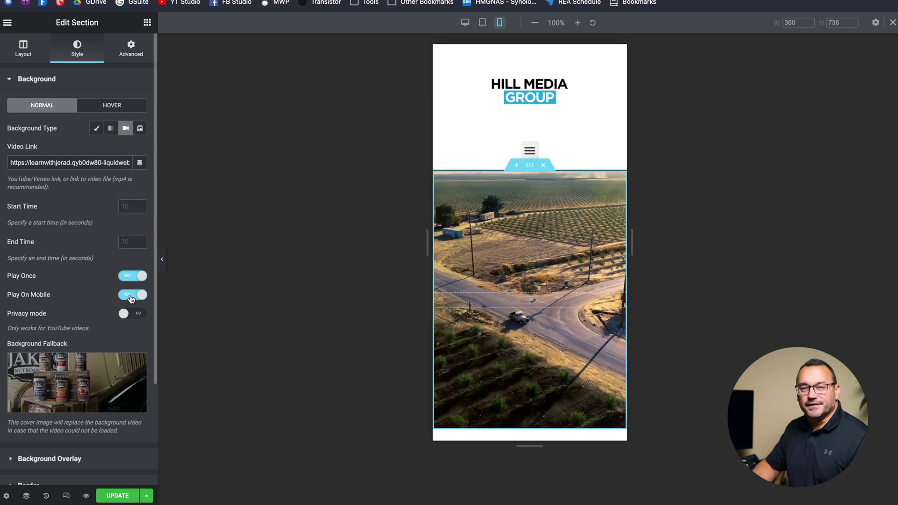
pyautogui.click(131, 296)
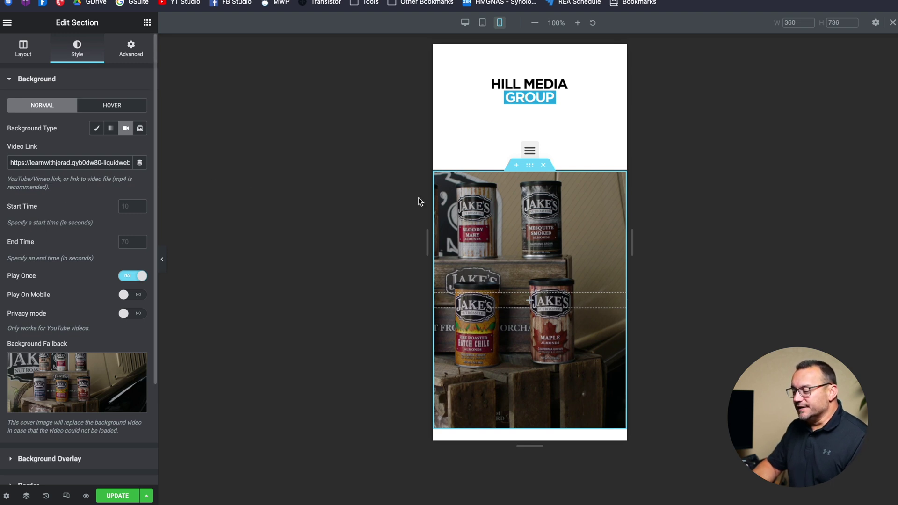
# Set the section's minimum height for mobile devices to 250 px.
pyautogui.click(22, 49)
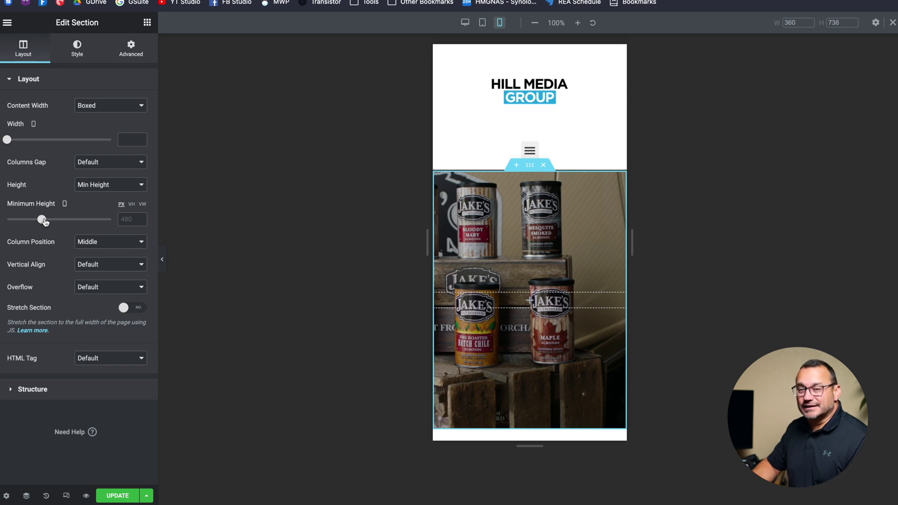
pyautogui.moveTo(45, 221); pyautogui.dragTo(28, 223)
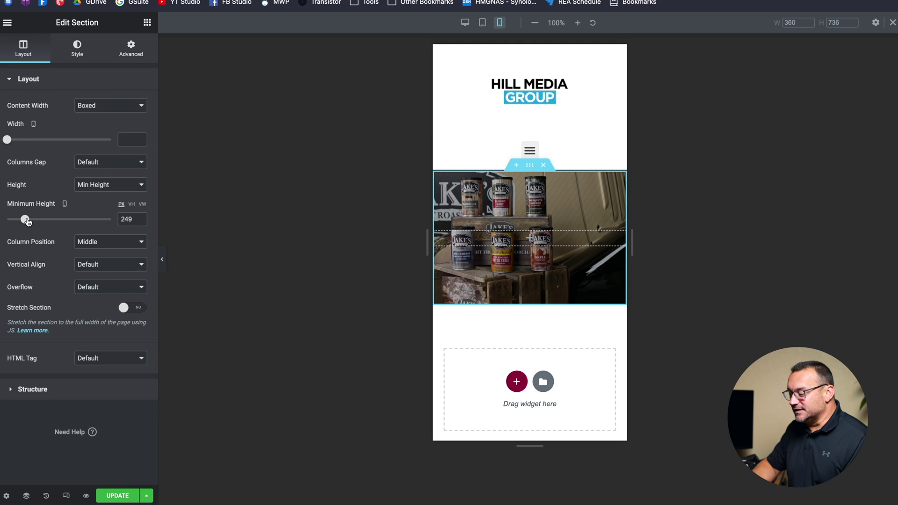
pyautogui.click(140, 218)
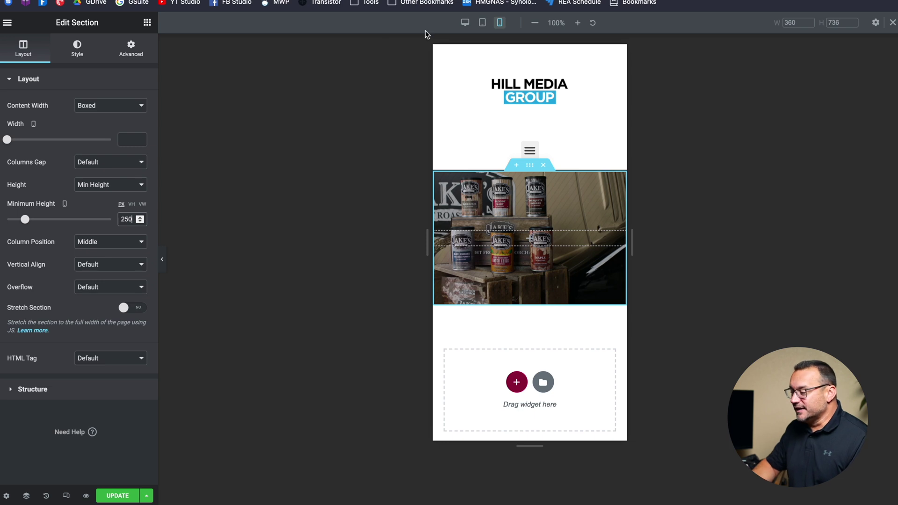
# Switch the preview to tablet size and set the section's minimum height there to 380 px.
pyautogui.click(483, 22)
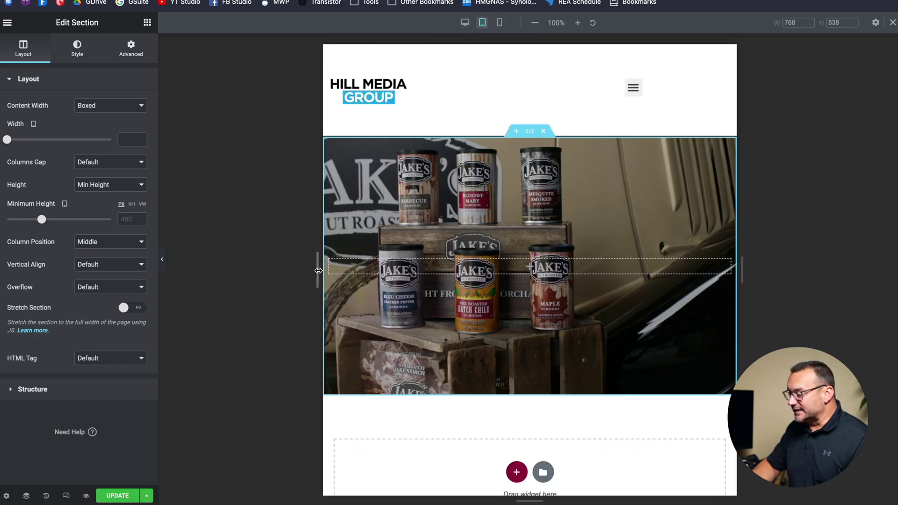
pyautogui.moveTo(42, 221); pyautogui.dragTo(35, 221)
pyautogui.click(140, 221)
pyautogui.click(140, 222)
pyautogui.click(140, 221)
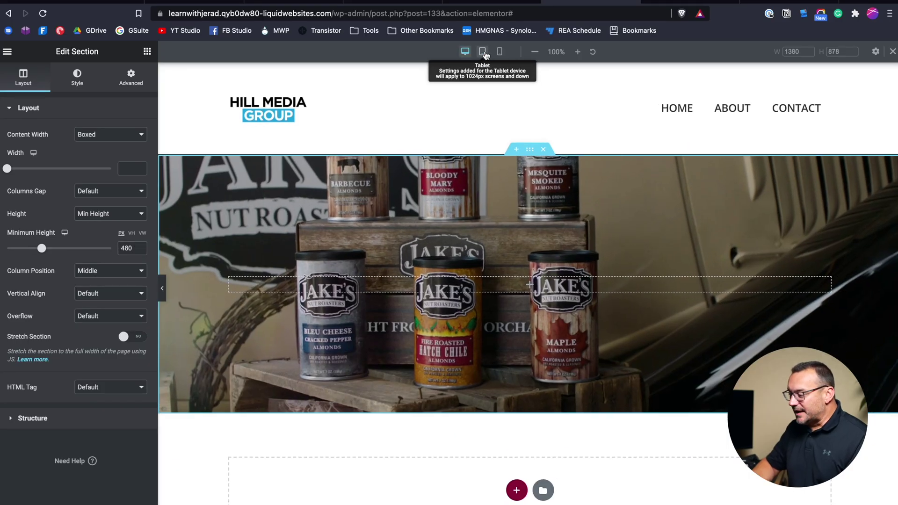
# Check the section at tablet and mobile sizes, return to desktop size and review its background fallback settings.
pyautogui.click(482, 52)
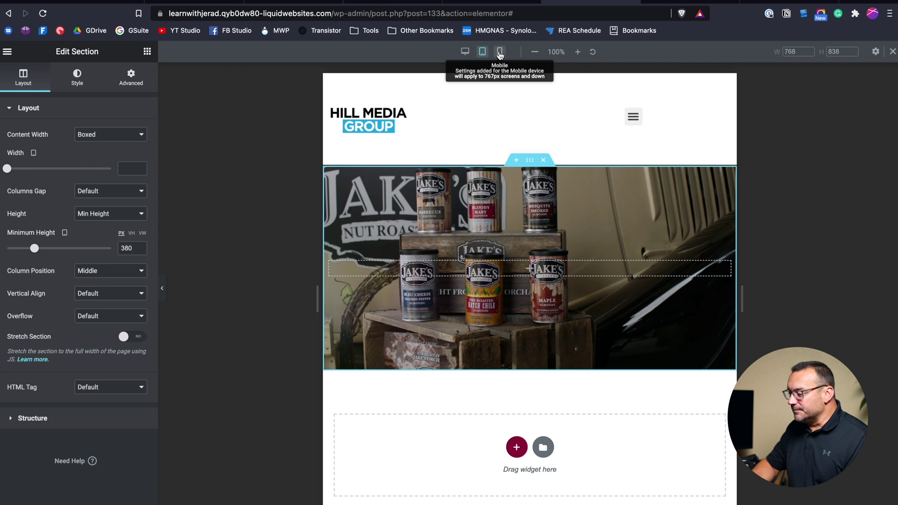
pyautogui.click(500, 54)
pyautogui.click(499, 54)
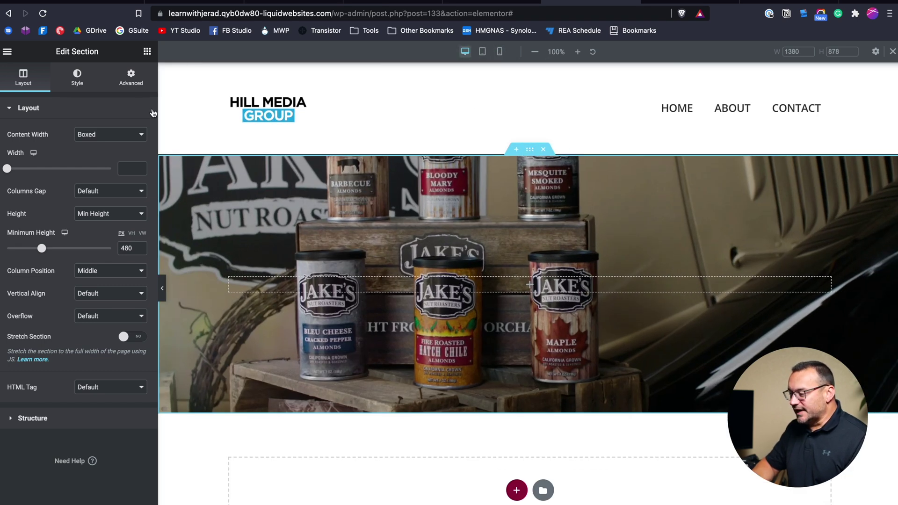
pyautogui.click(77, 79)
pyautogui.scroll(-5, 99, 244)
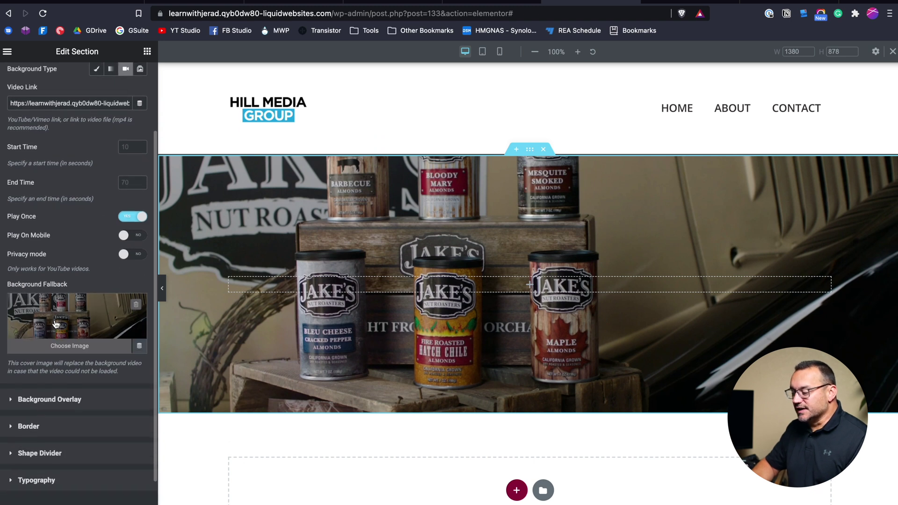
# Add a classic black background overlay to the video section and set its opacity to 0.42.
pyautogui.click(26, 401)
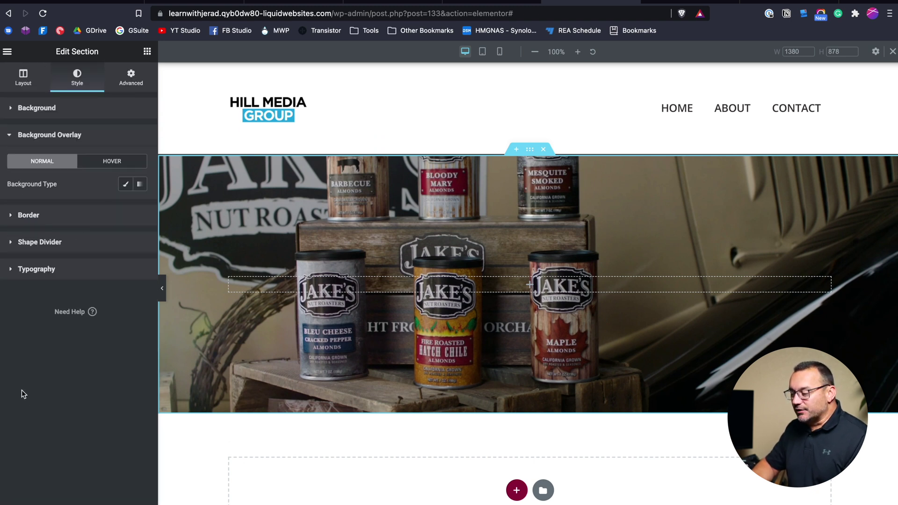
pyautogui.click(126, 185)
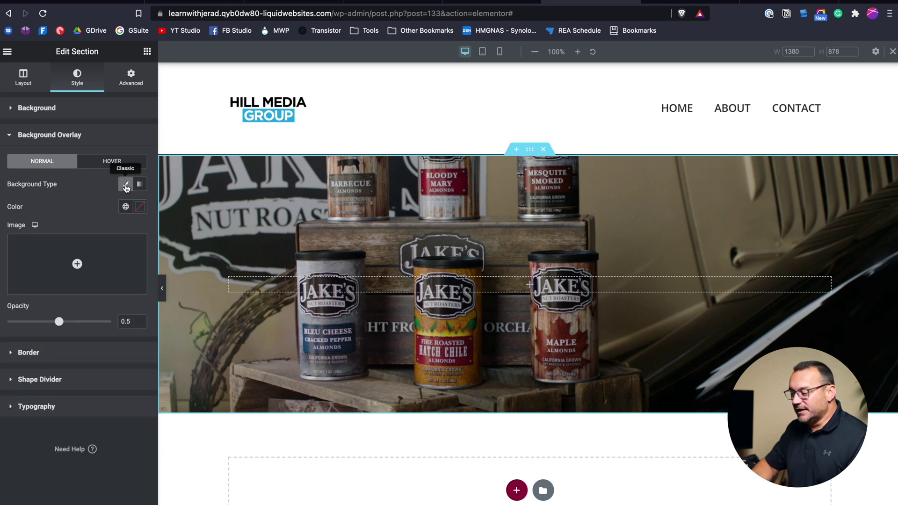
pyautogui.click(140, 207)
pyautogui.moveTo(68, 293); pyautogui.dragTo(111, 347)
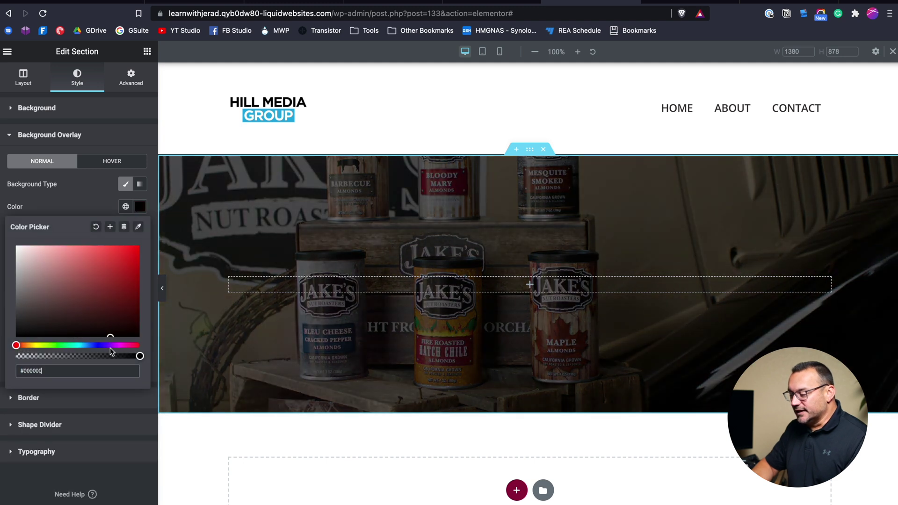
pyautogui.click(134, 307)
pyautogui.moveTo(134, 306); pyautogui.dragTo(139, 341)
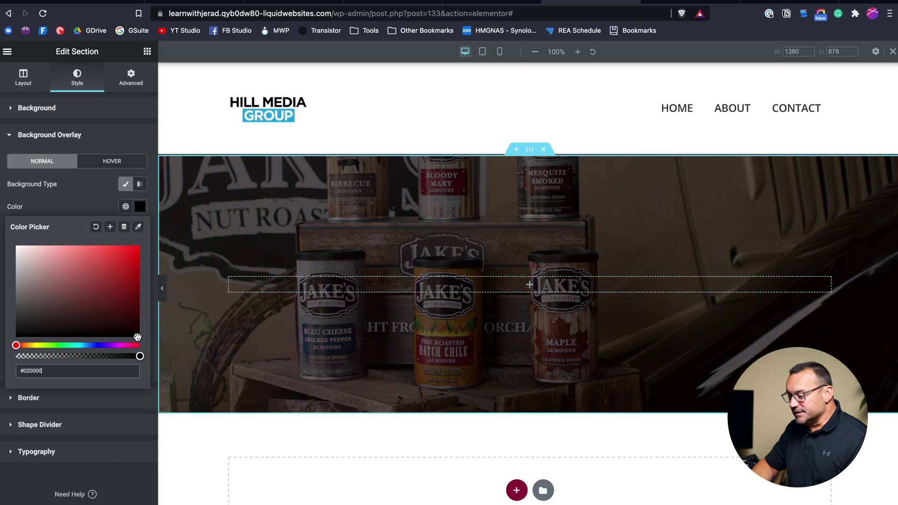
pyautogui.click(102, 206)
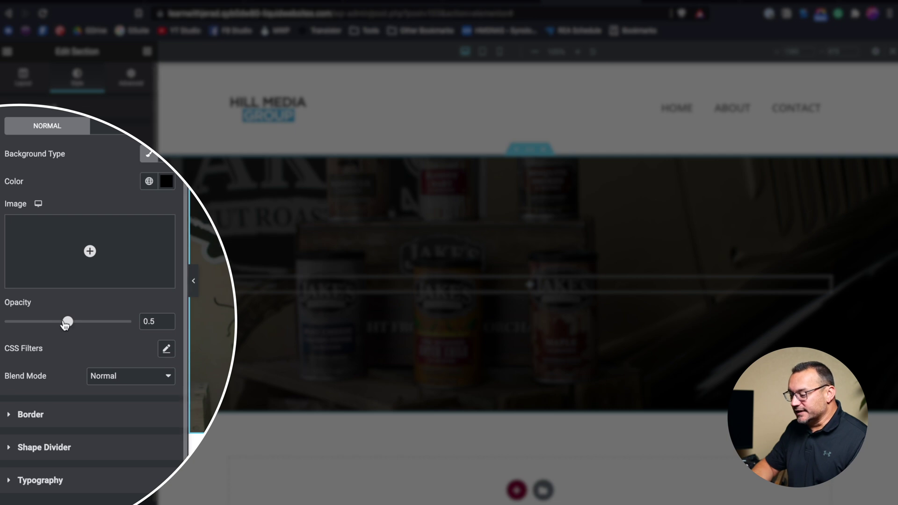
pyautogui.moveTo(93, 324); pyautogui.dragTo(56, 325)
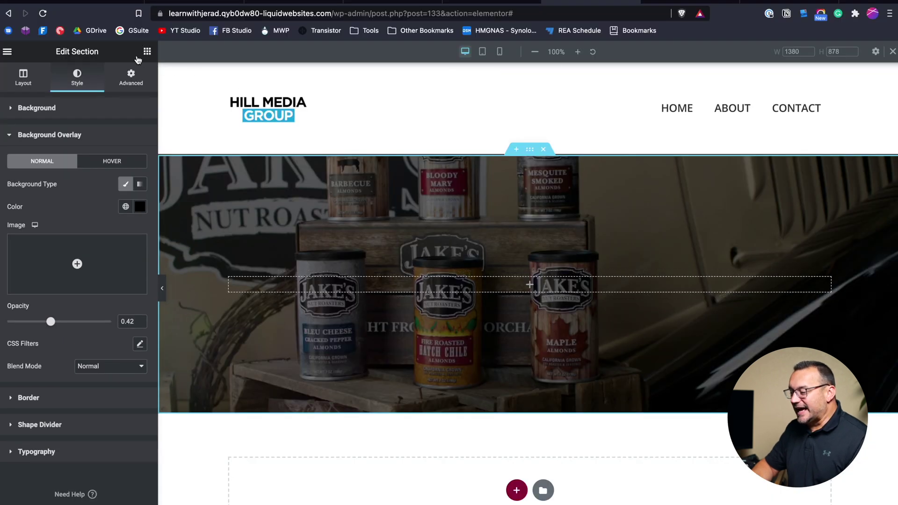
# Add a Heading widget inside the video section with the title "Welcome to Jake's" and center its alignment.
pyautogui.click(146, 52)
pyautogui.moveTo(116, 154); pyautogui.dragTo(536, 281)
pyautogui.click(115, 167)
pyautogui.hotkey('ctrl', 'a')
pyautogui.write("Welcome to Jake's")
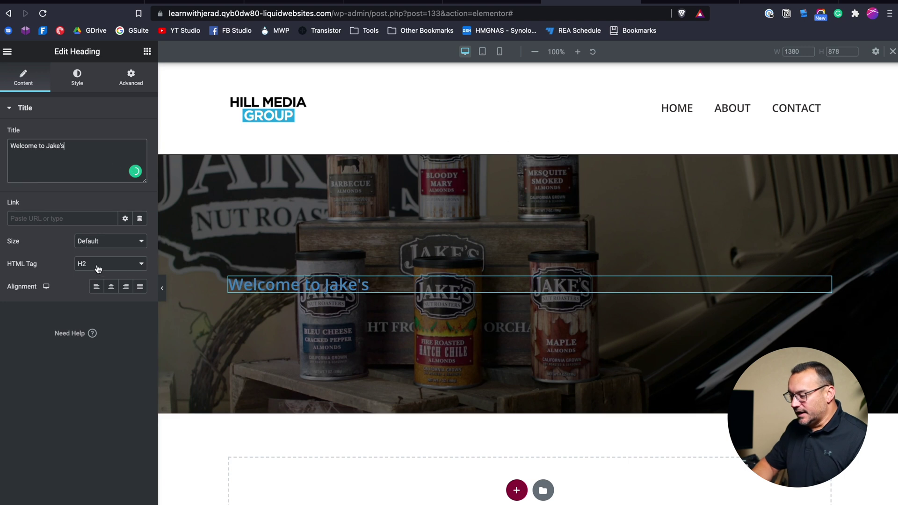
pyautogui.click(111, 287)
# Set the heading's text color to white (#FFFFFF).
pyautogui.click(75, 76)
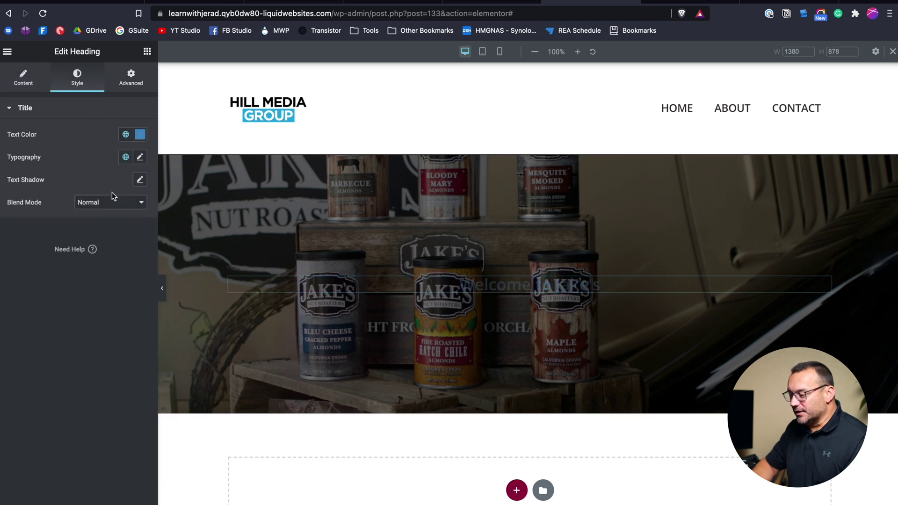
pyautogui.click(140, 134)
pyautogui.moveTo(56, 206); pyautogui.dragTo(1, 170)
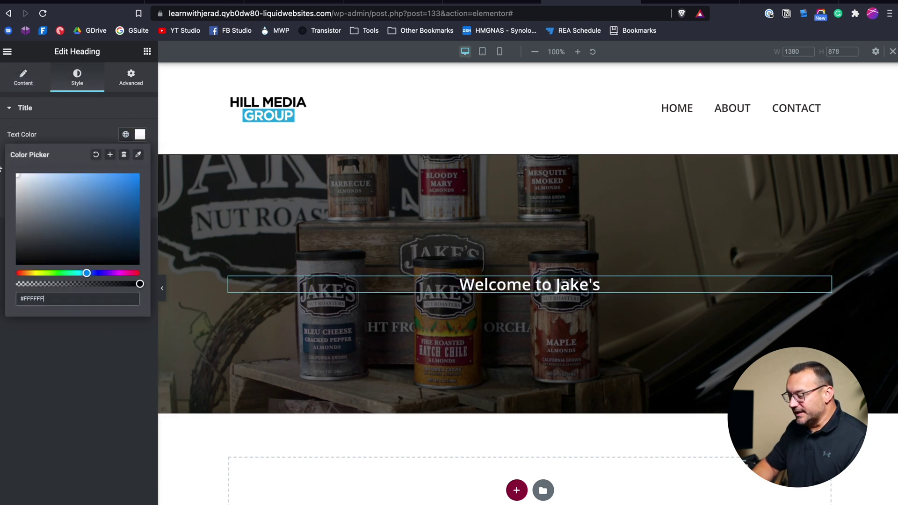
pyautogui.click(102, 370)
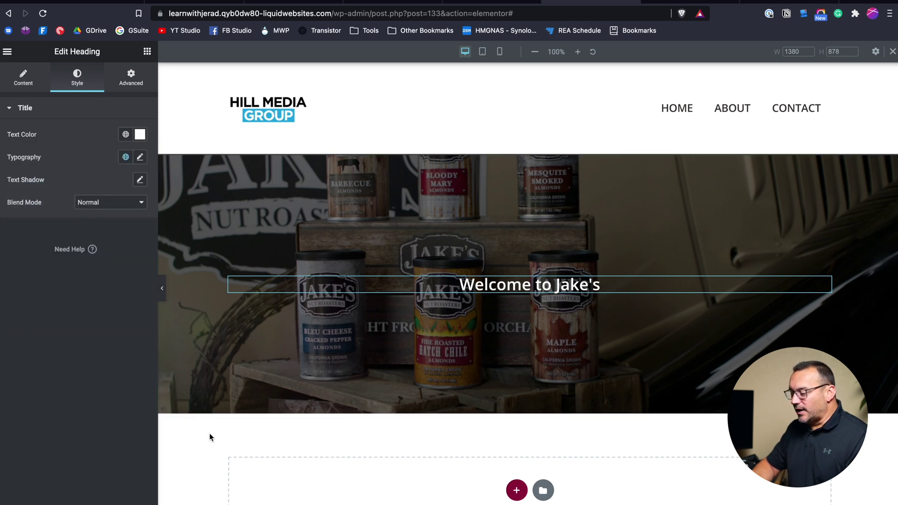
# Turn off Play Once for the section's background video so that it loops.
pyautogui.click(262, 176)
pyautogui.click(129, 305)
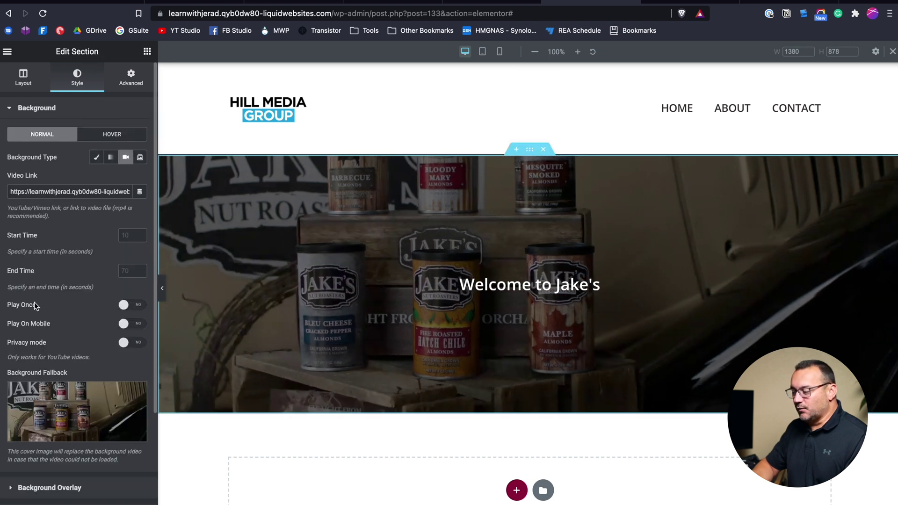